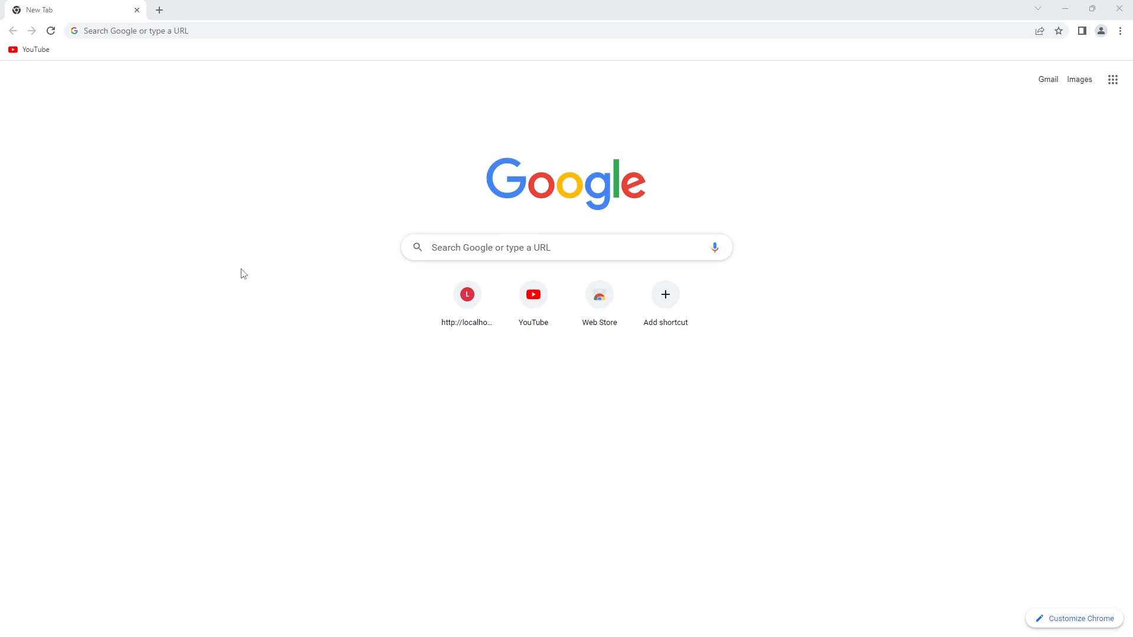
Run a Google search for 'mysql installer'.
left_click(477, 250)
type("my")
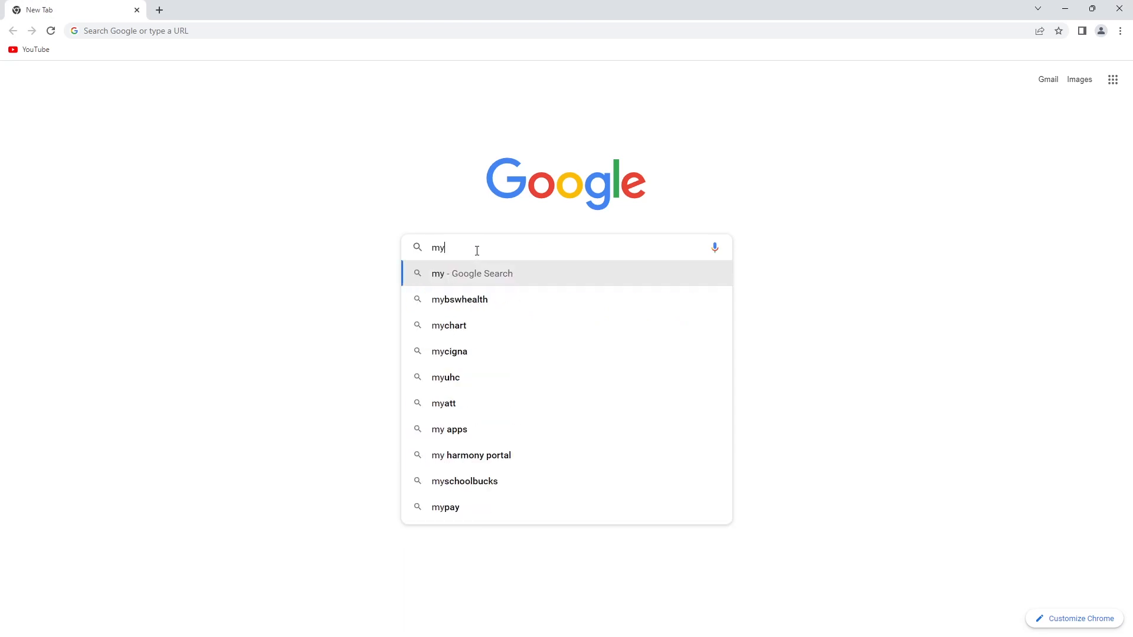
type("sql inst")
key("Return")
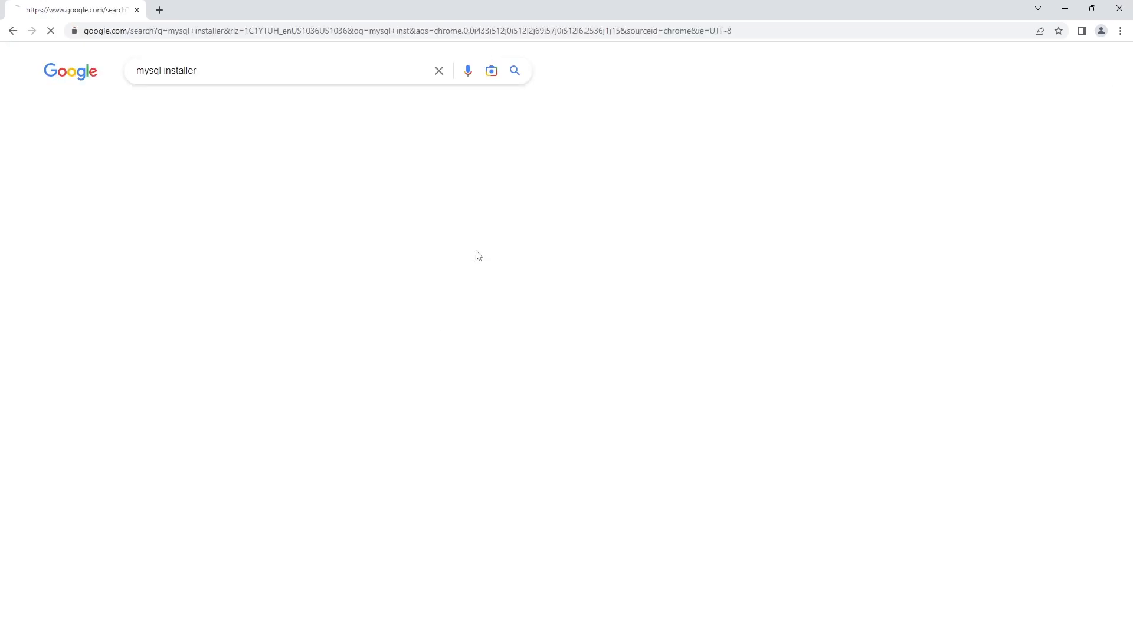
Download mysql-installer-web-community-8.0.32.0.msi without signing in and launch it.
left_click(242, 189)
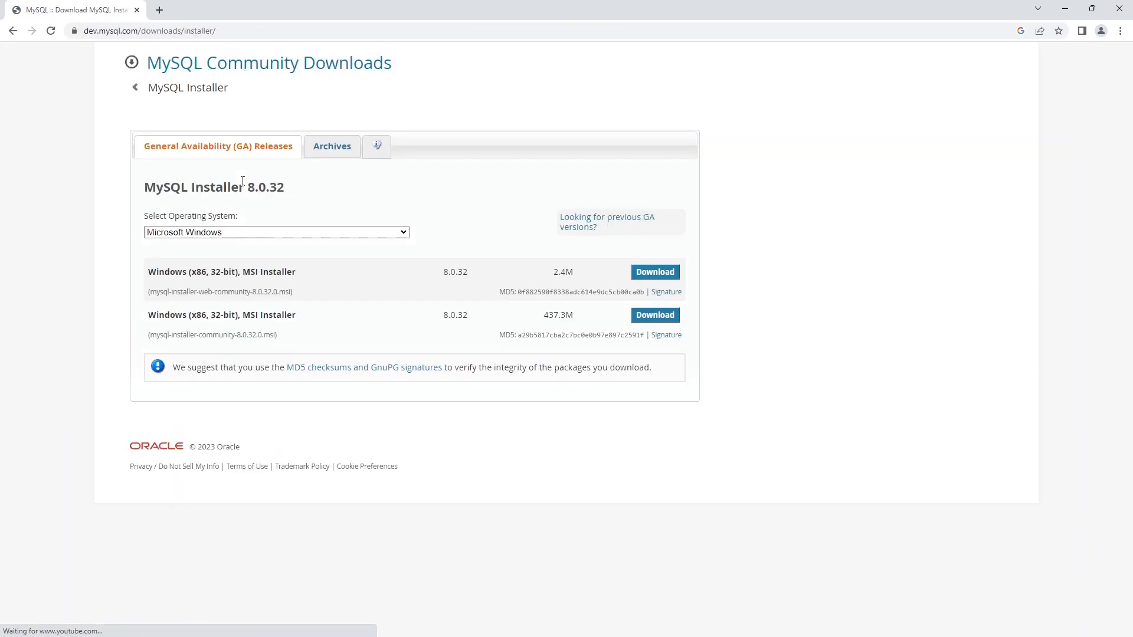
left_click(657, 274)
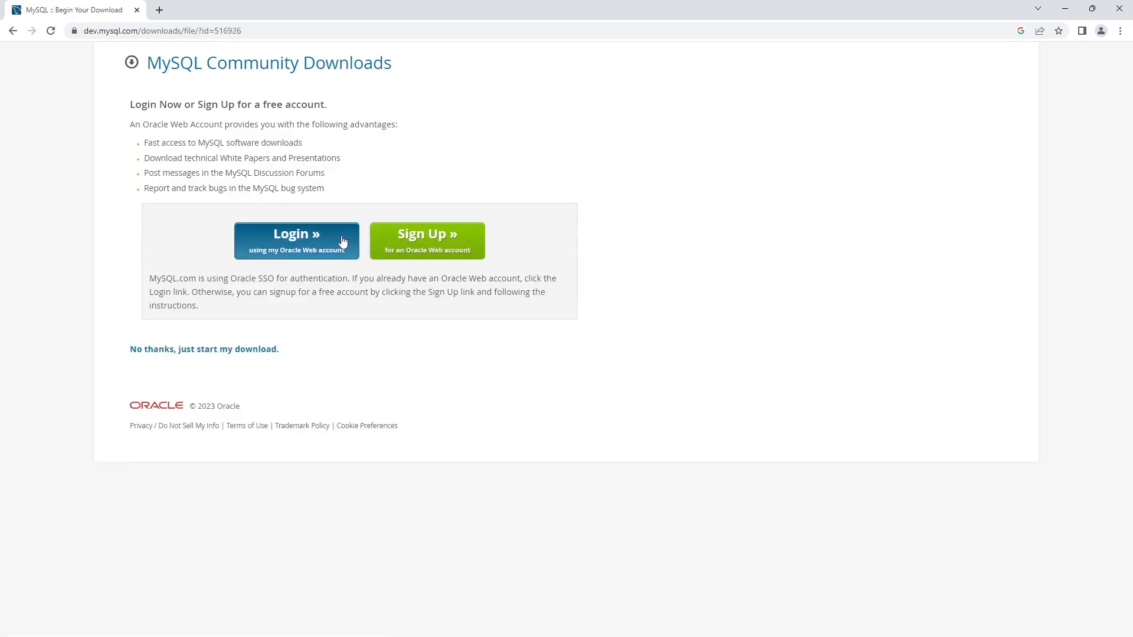
left_click(226, 352)
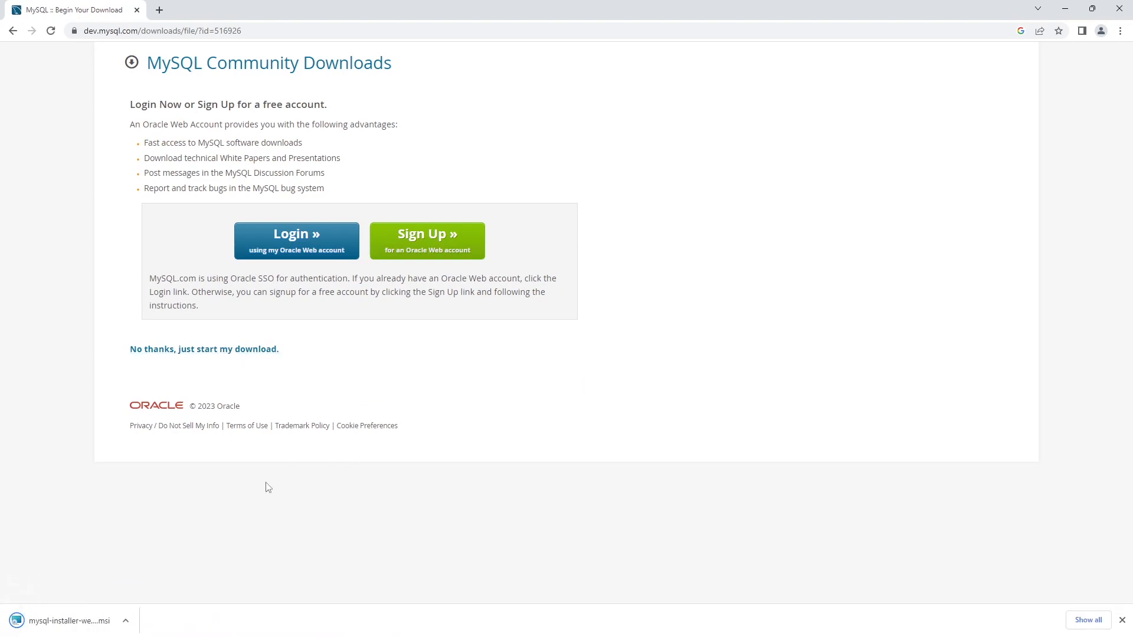
left_click(121, 620)
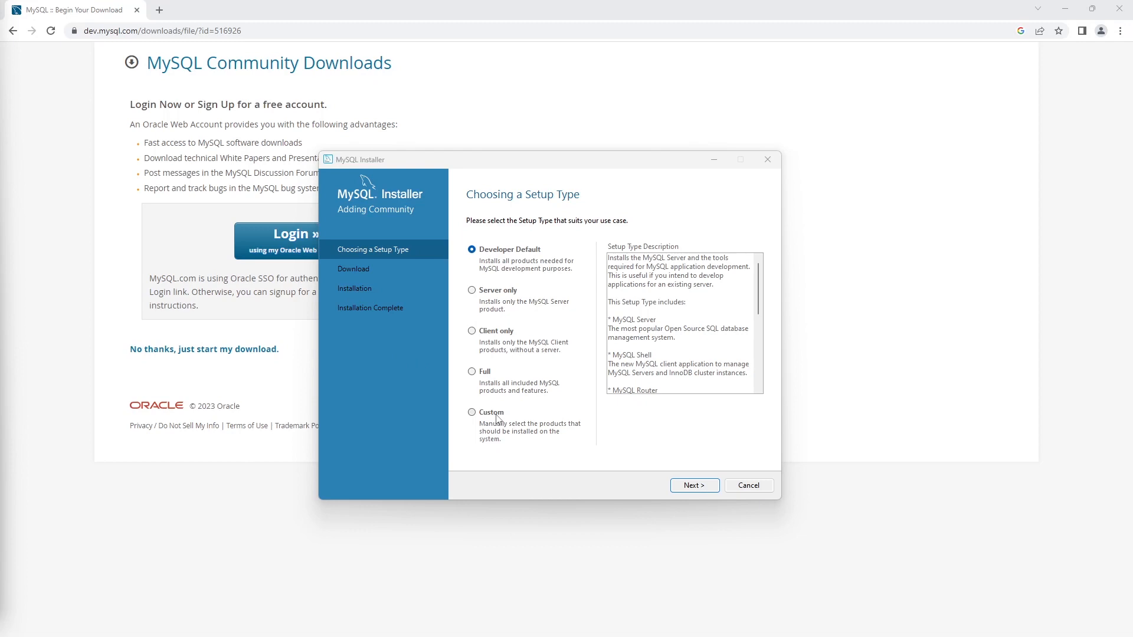
Choose the Custom setup and add MySQL Server 8.0.32 X64 to the install list.
left_click(497, 418)
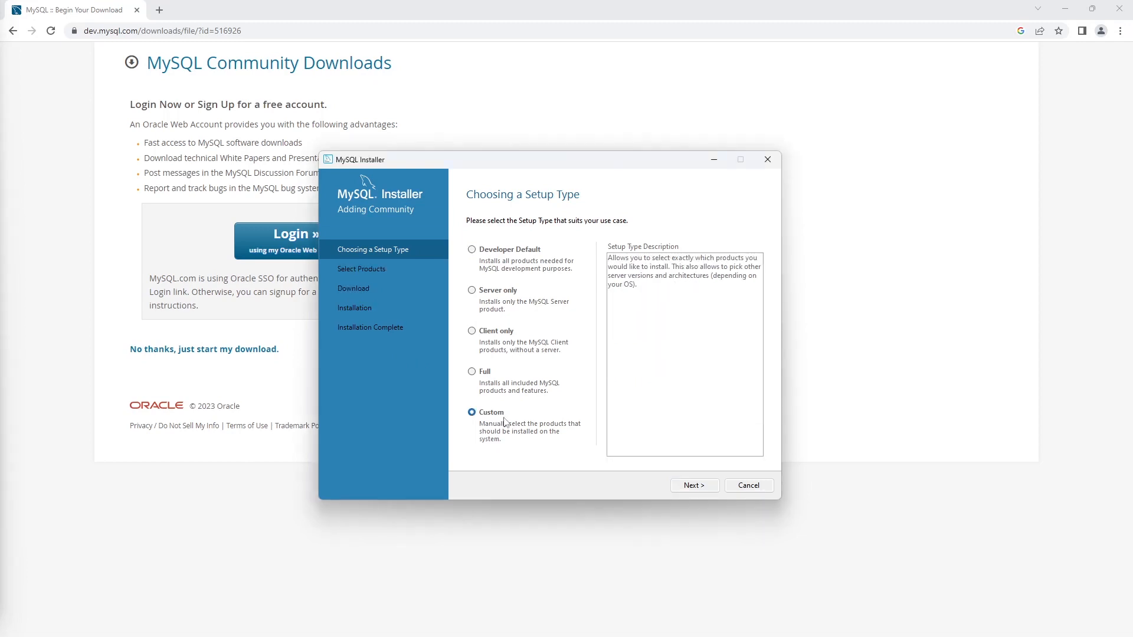
left_click(694, 485)
left_click(472, 276)
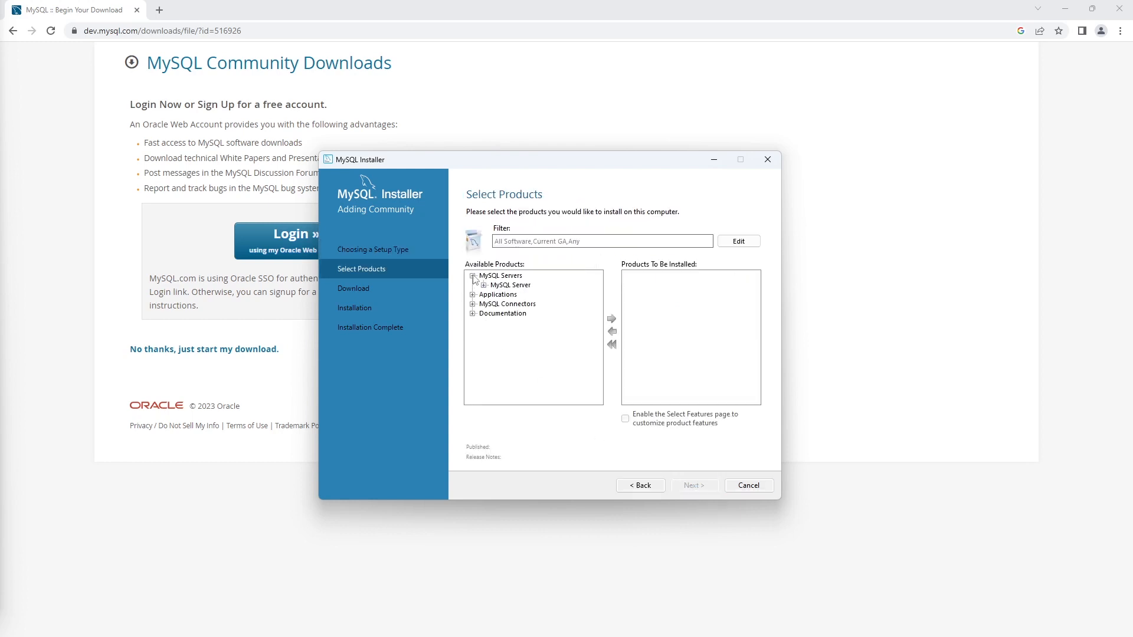
double_click(496, 286)
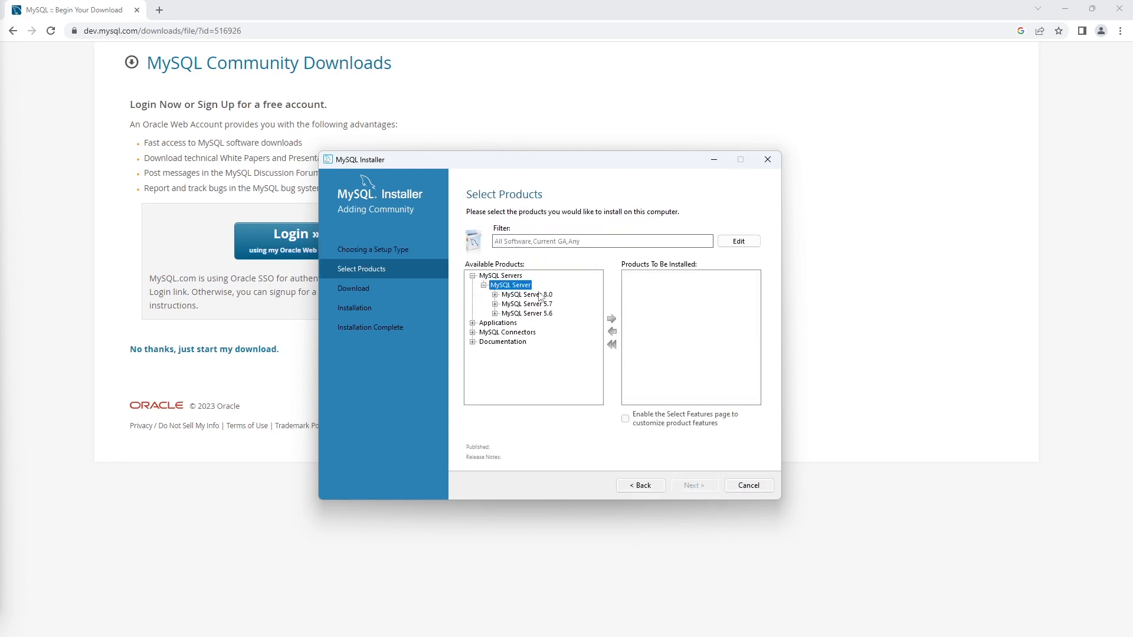
double_click(540, 295)
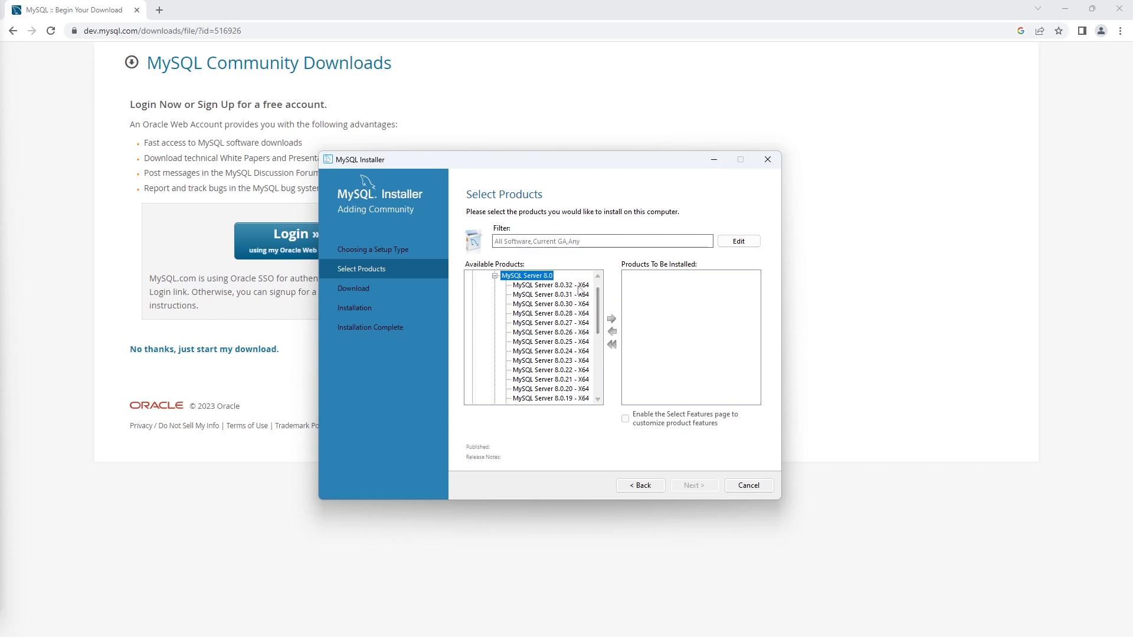
left_click(570, 286)
left_click(612, 319)
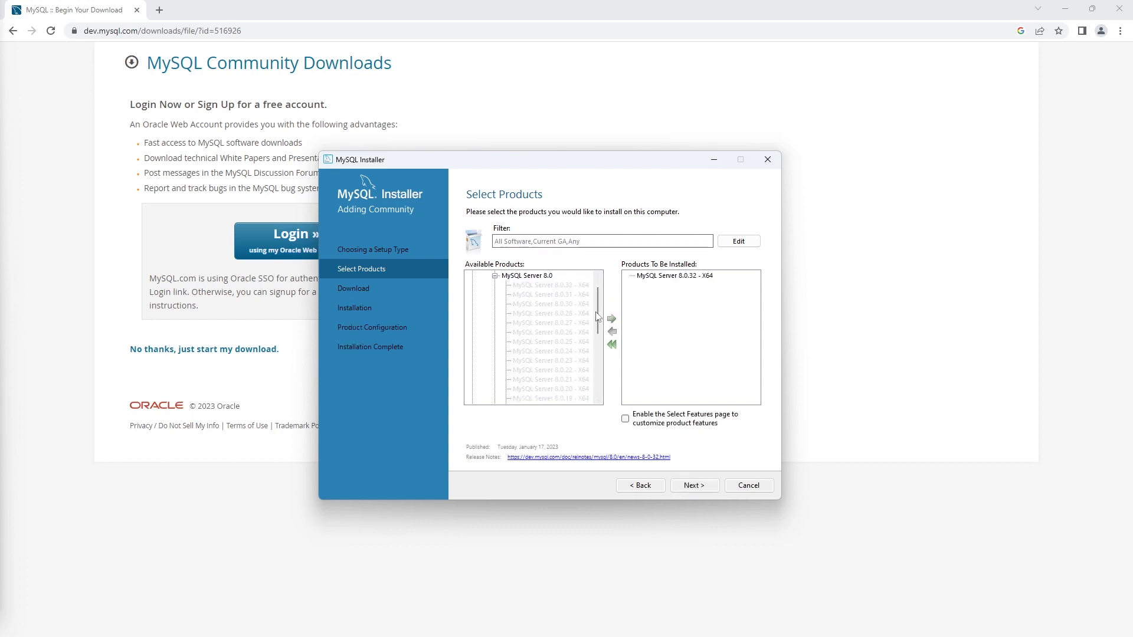
Add MySQL Workbench 8.0.32 X64 from Applications and continue to Path Conflicts.
scroll(484, 283, "up", 1)
left_click(473, 276)
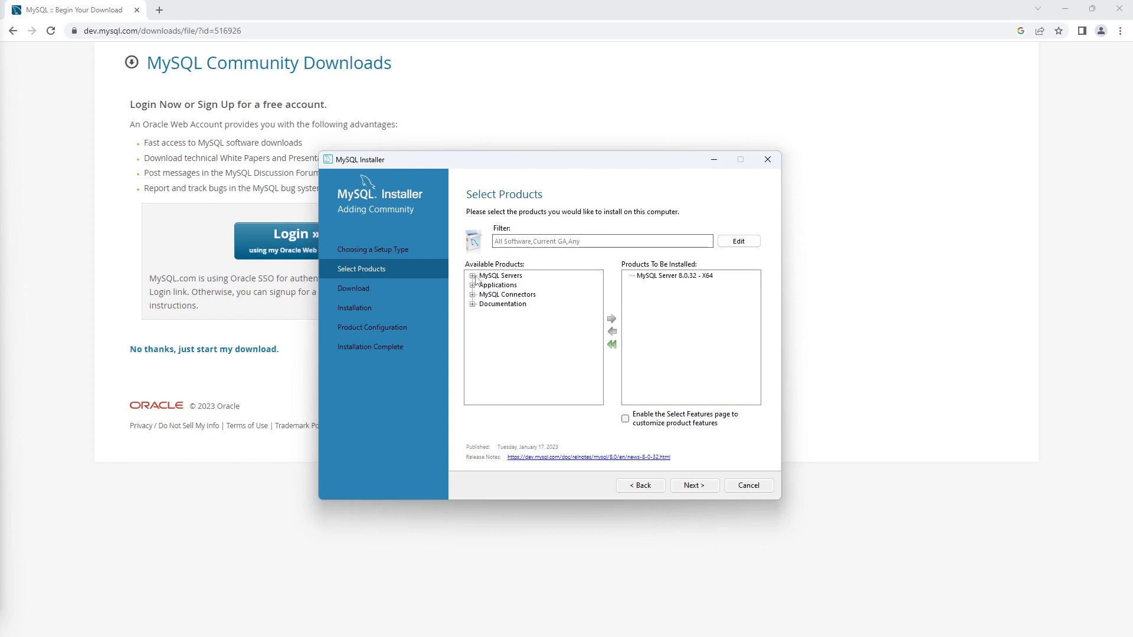
left_click(473, 285)
left_click(484, 295)
left_click(496, 304)
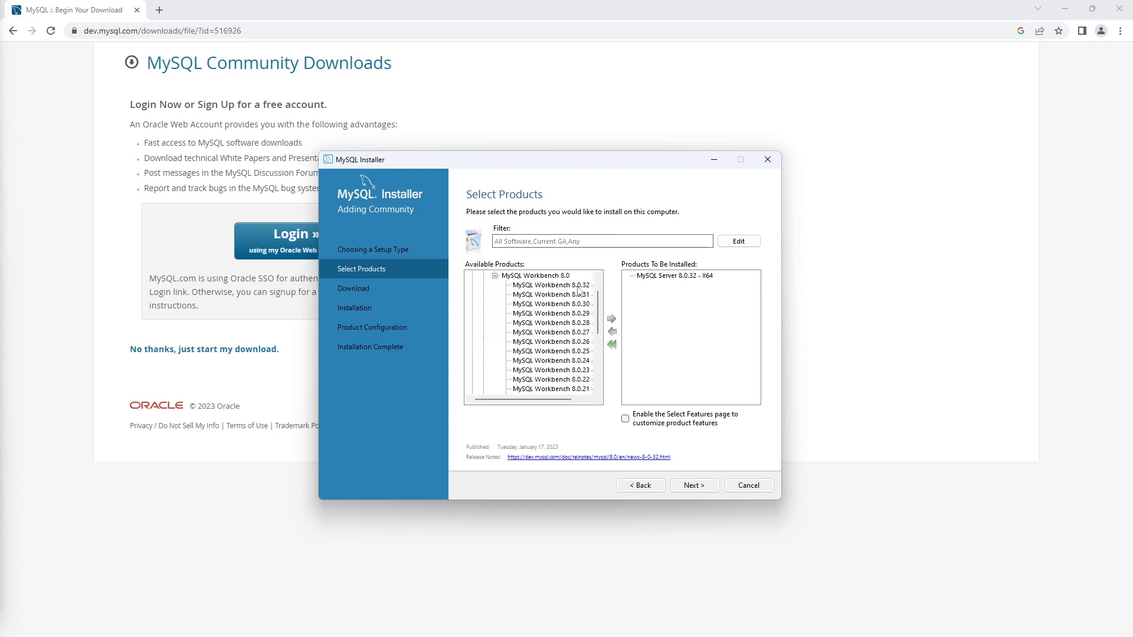
left_click(581, 286)
left_click(611, 319)
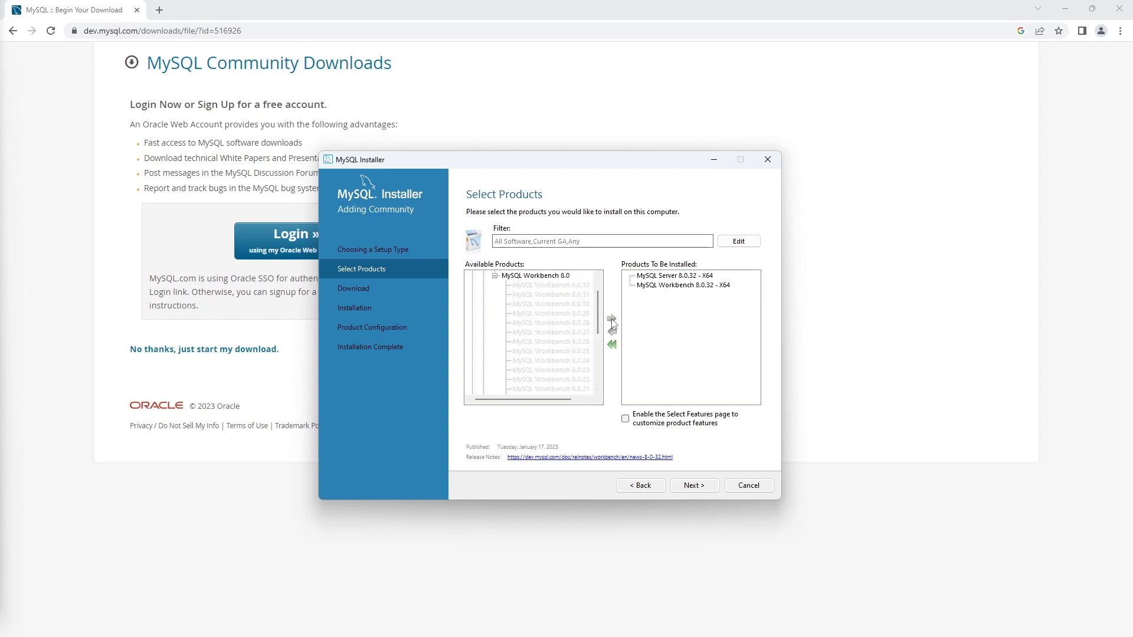
left_click(694, 486)
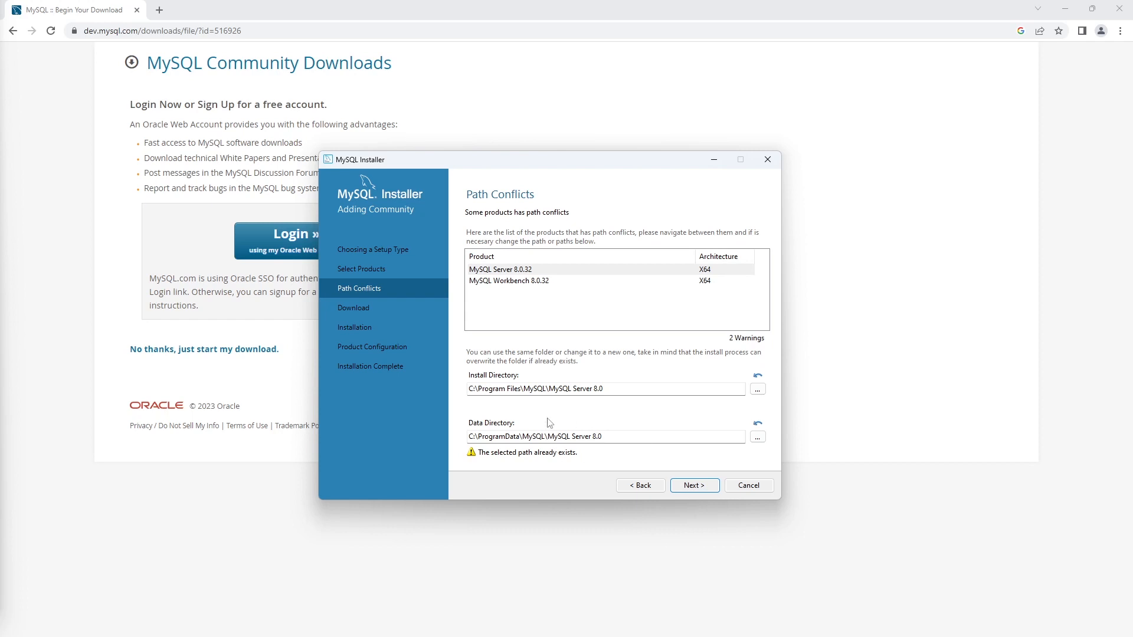
Install the selected products, keeping default paths, networking and authentication settings.
left_click(695, 486)
left_click(694, 486)
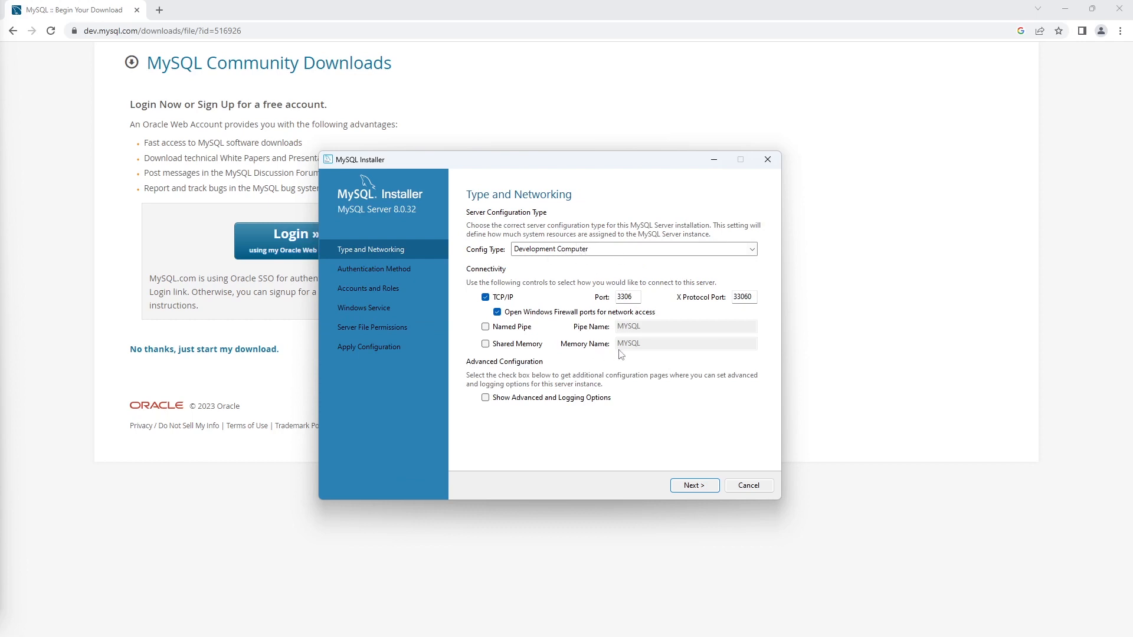
left_click(695, 486)
left_click(694, 485)
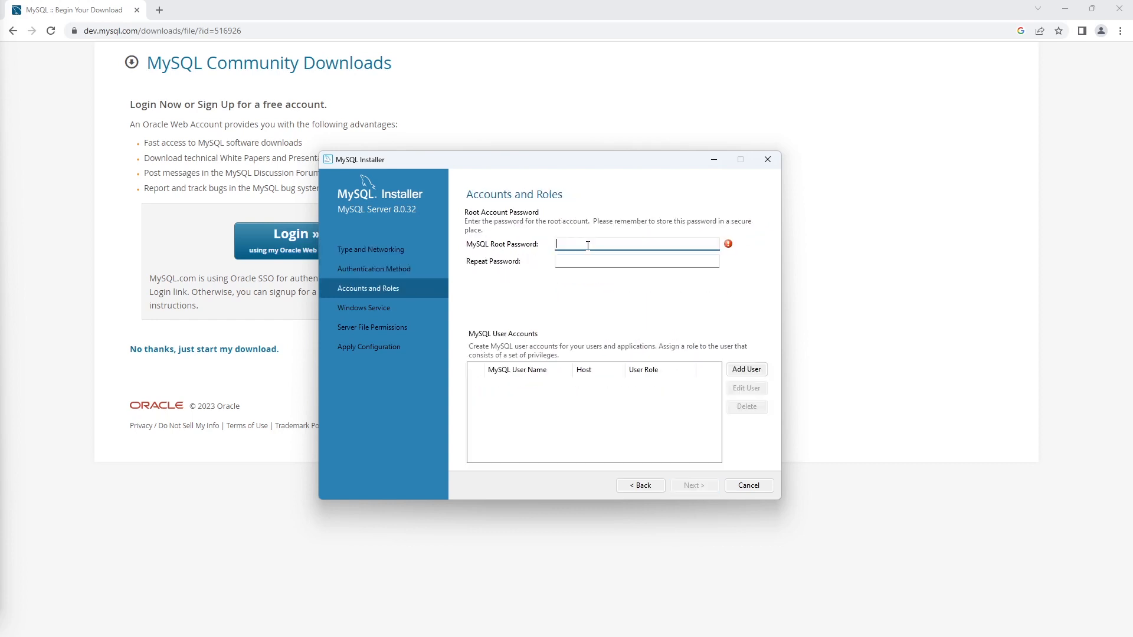
Enter and confirm the root password, keep the MYSQL80 service, and apply the configuration.
type("root")
left_click(589, 262)
type("root")
left_click(695, 485)
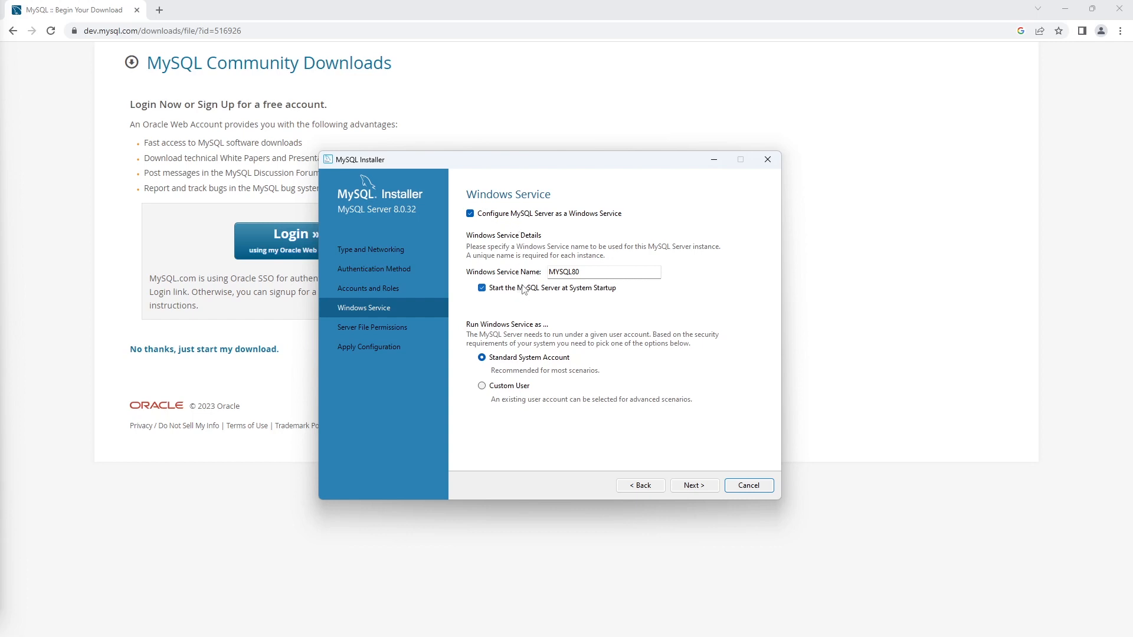
left_click(693, 485)
left_click(693, 485)
left_click(693, 486)
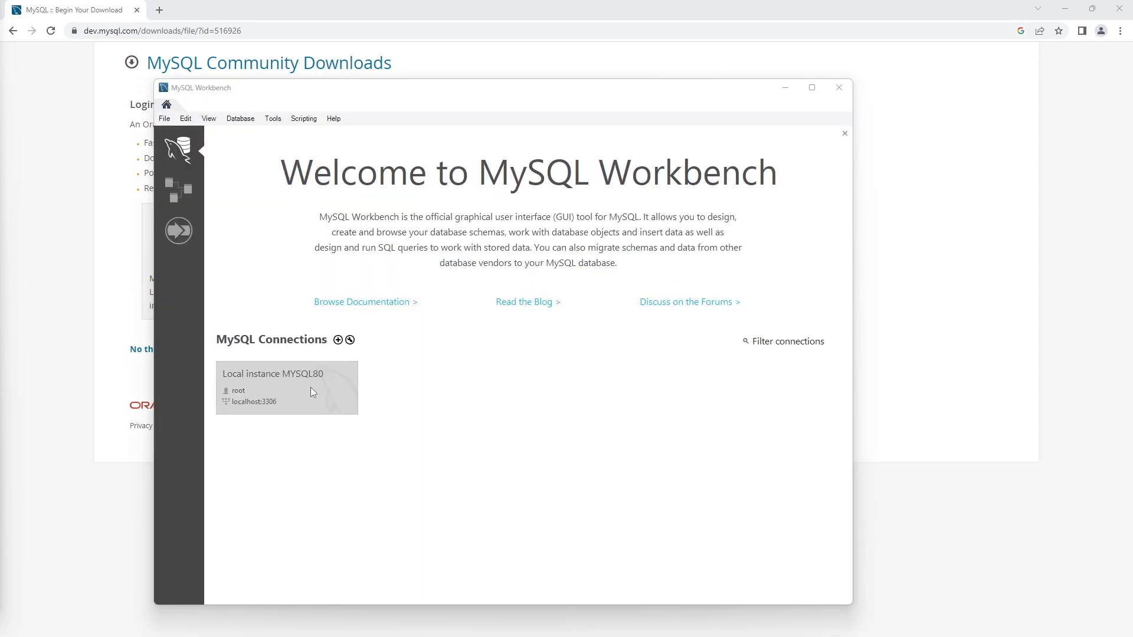
Connect to Local instance MYSQL80 with the root password and view the Startup / Shutdown status.
left_click(313, 377)
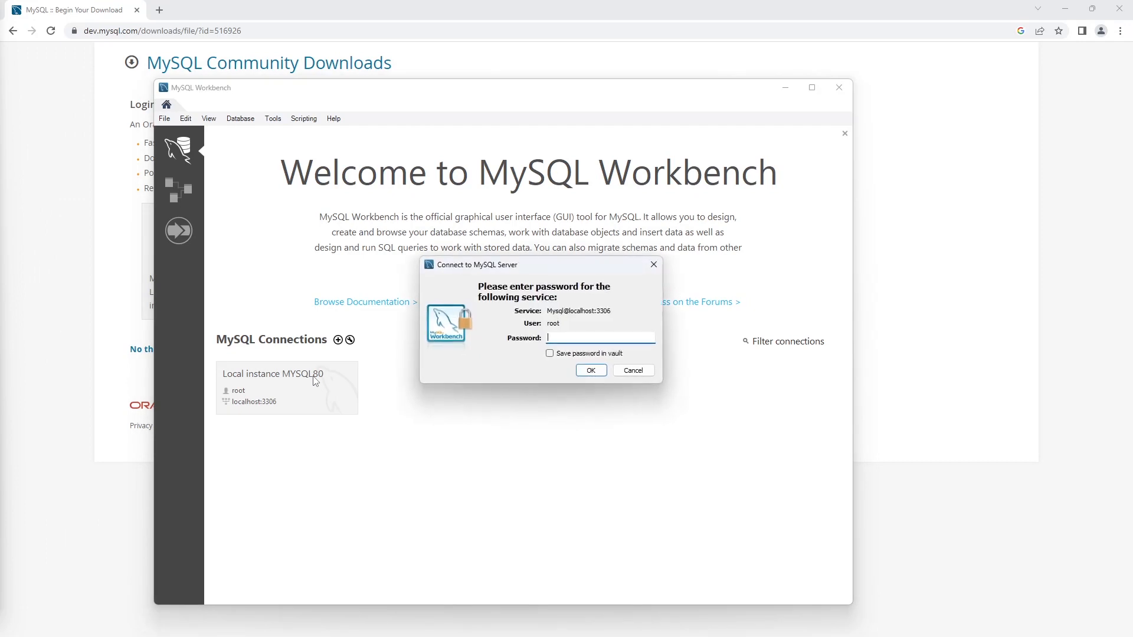
type("****")
left_click(591, 370)
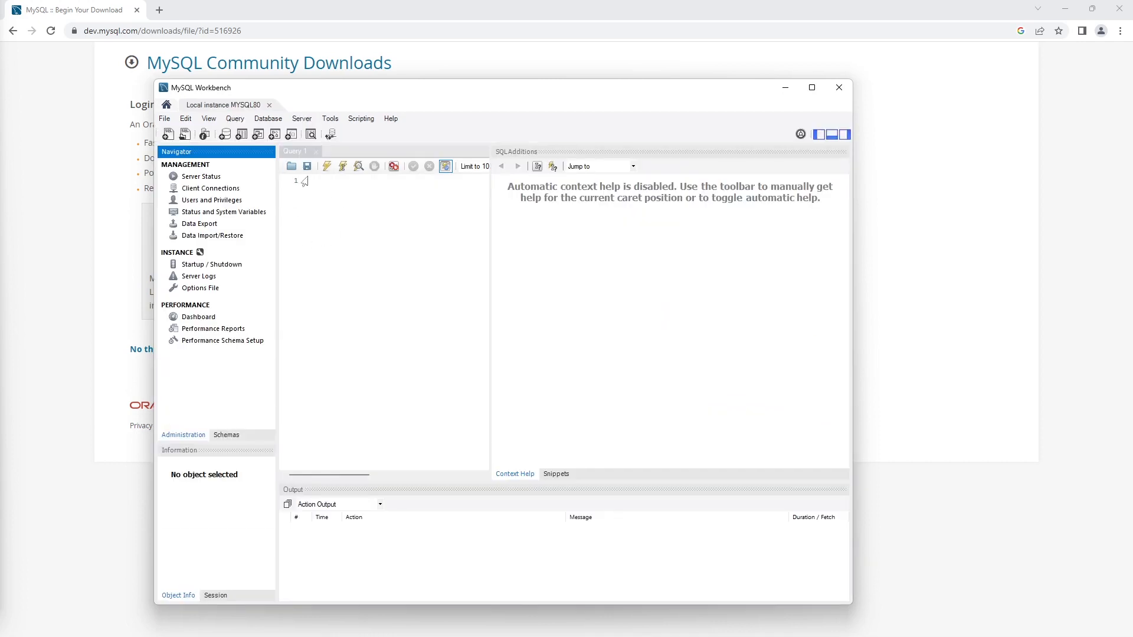
left_click(201, 265)
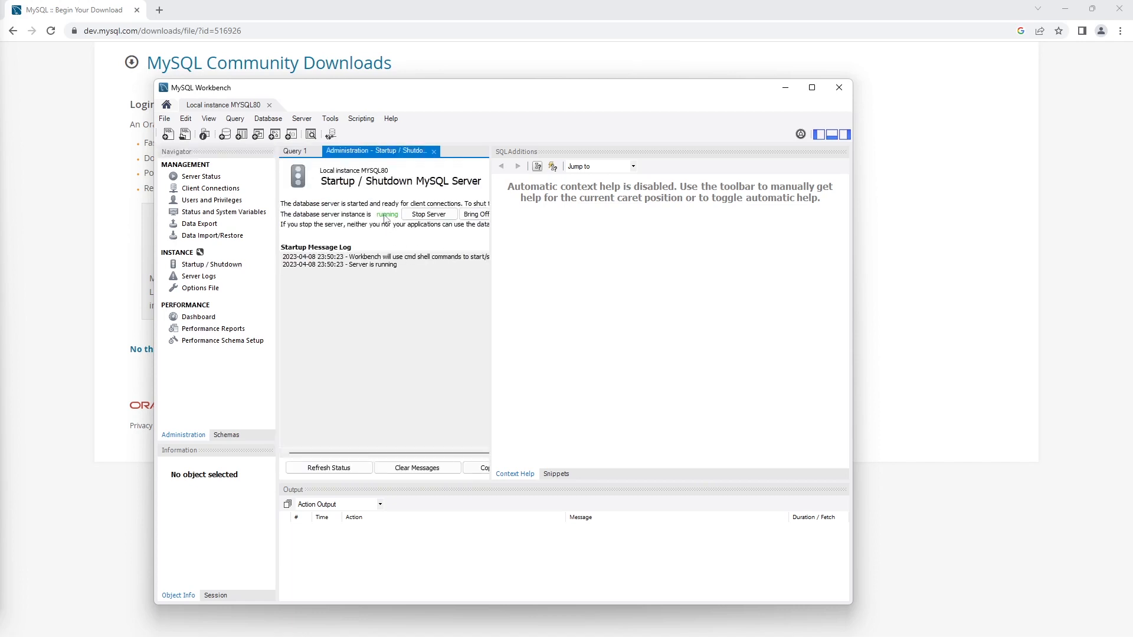
left_click_drag(491, 245, 599, 246)
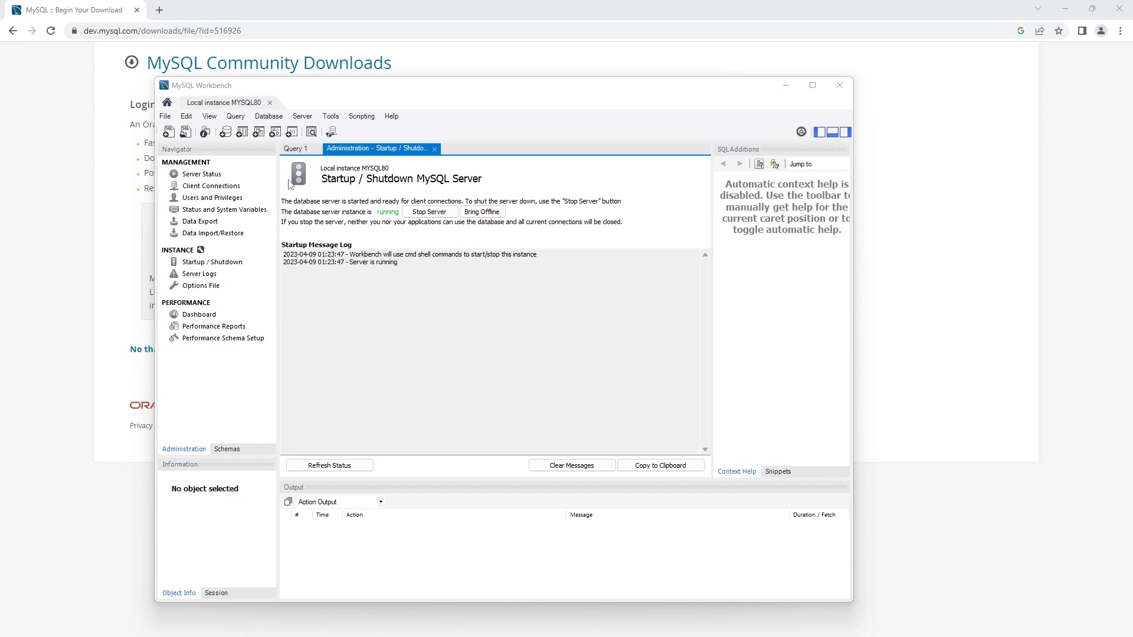
Create the payrolldb schema by applying its CREATE SCHEMA script, then show the Schemas list.
left_click(229, 138)
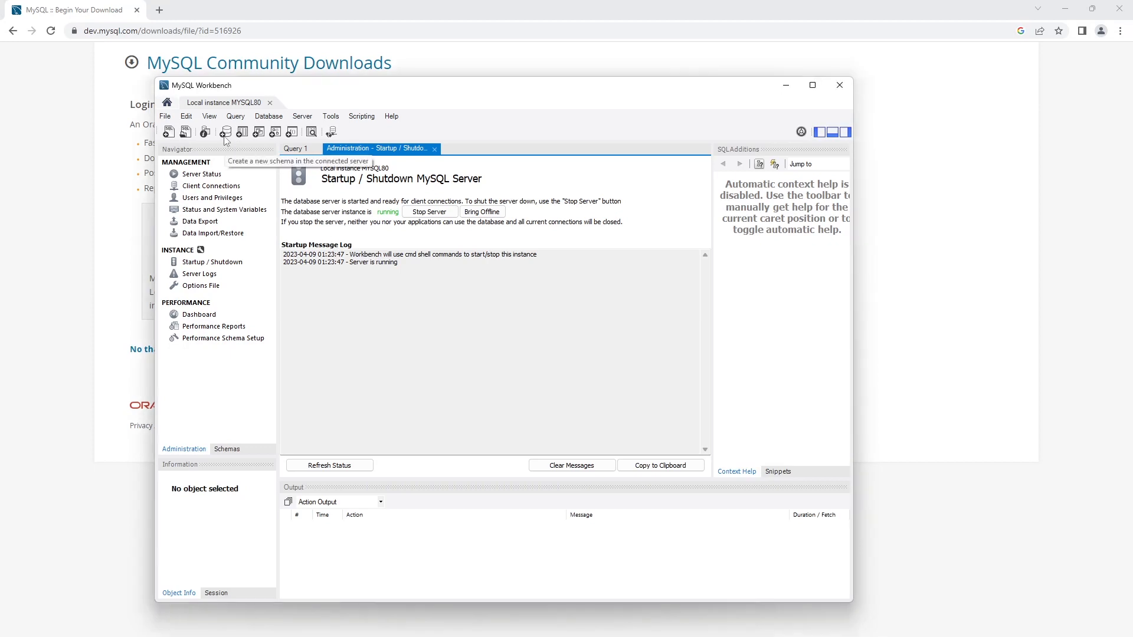
left_click(225, 137)
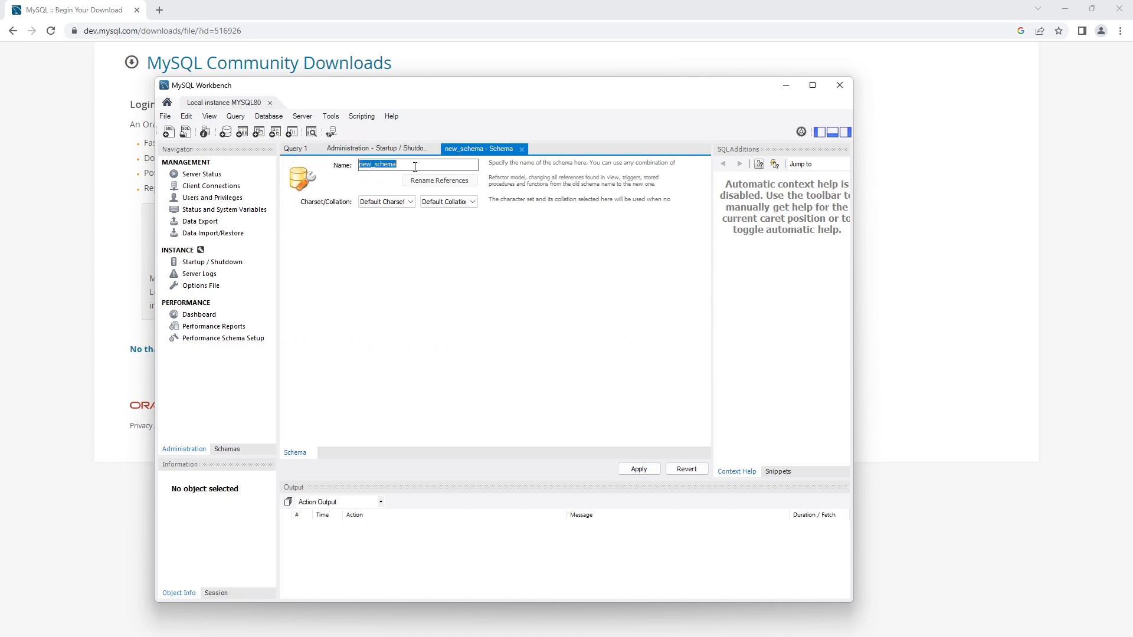
type("payr")
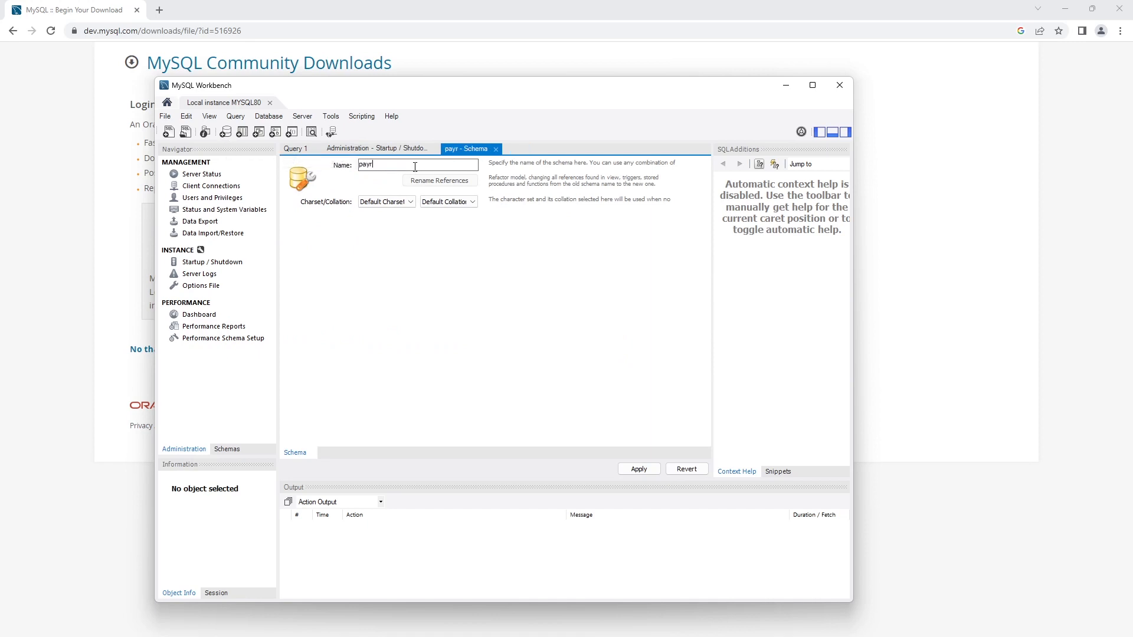
type("olldb")
left_click(639, 471)
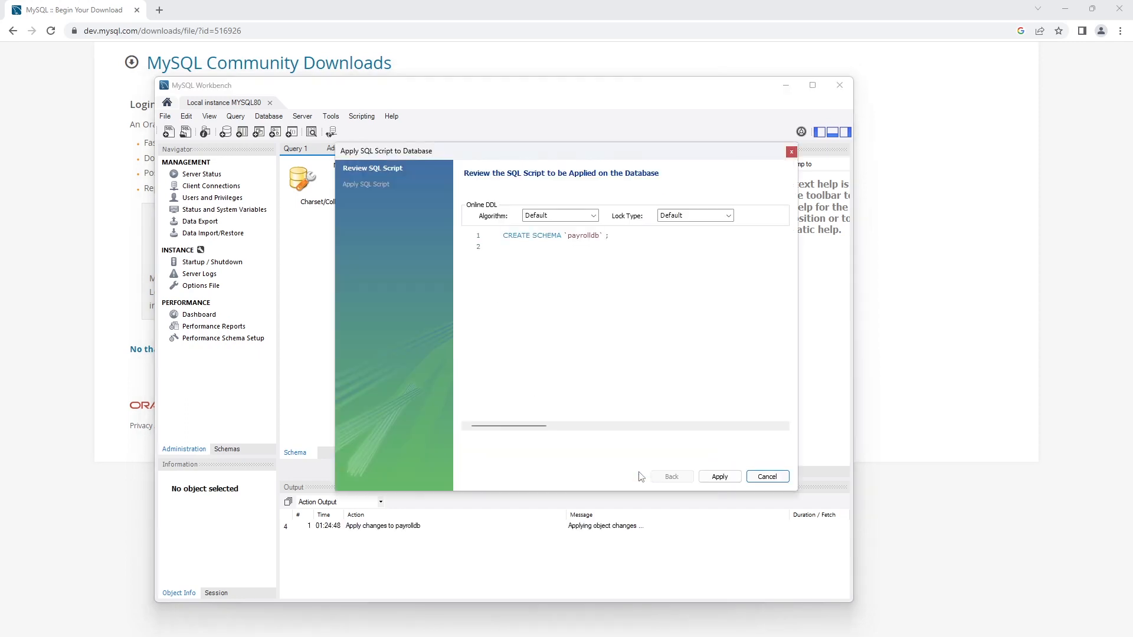
left_click(720, 477)
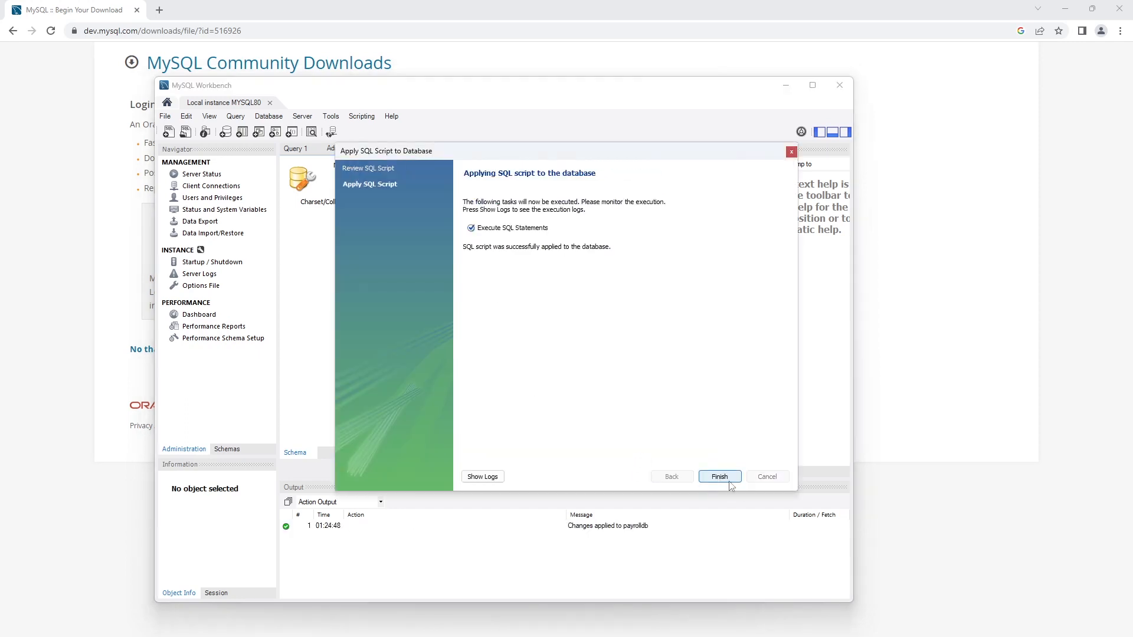
left_click(720, 477)
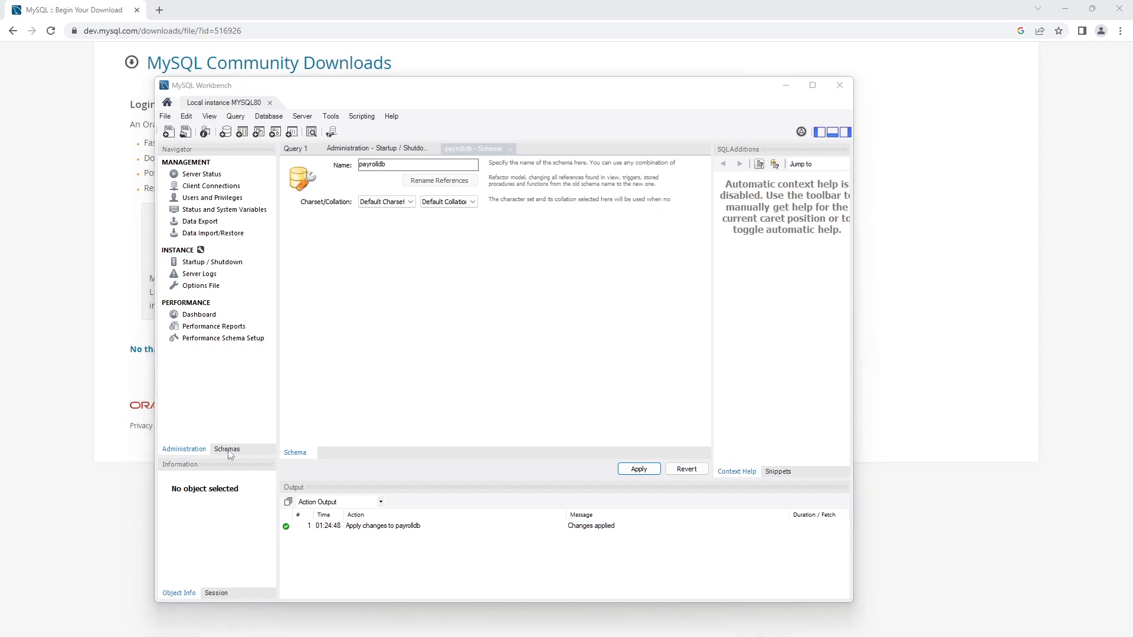
left_click(227, 451)
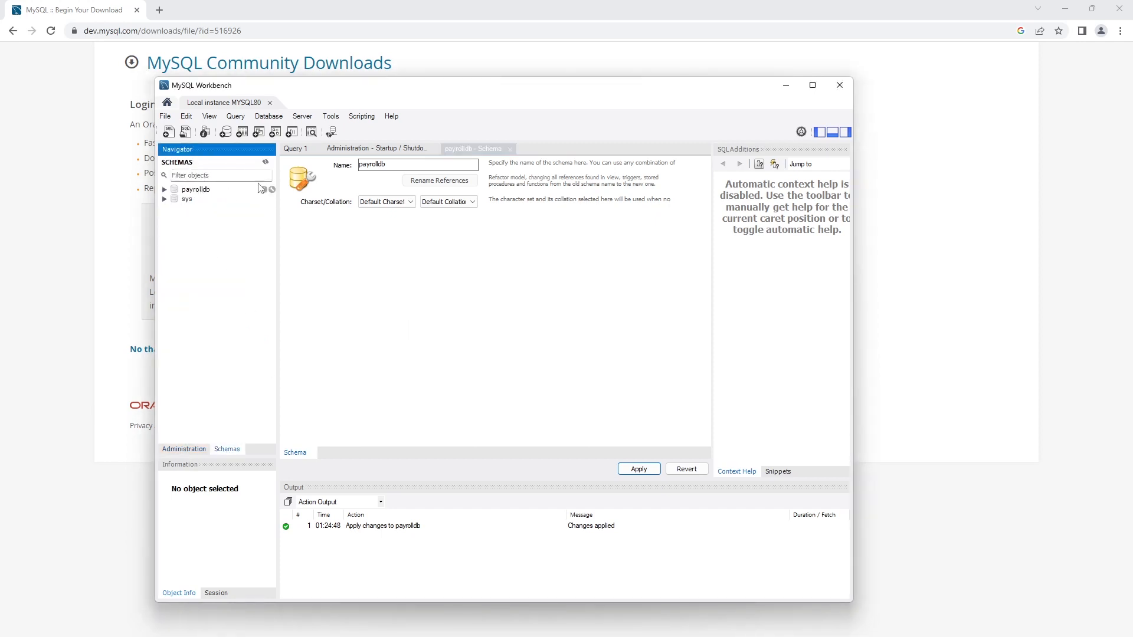
In Users and Privileges, add a new account with login name payrolluser.
left_click(309, 118)
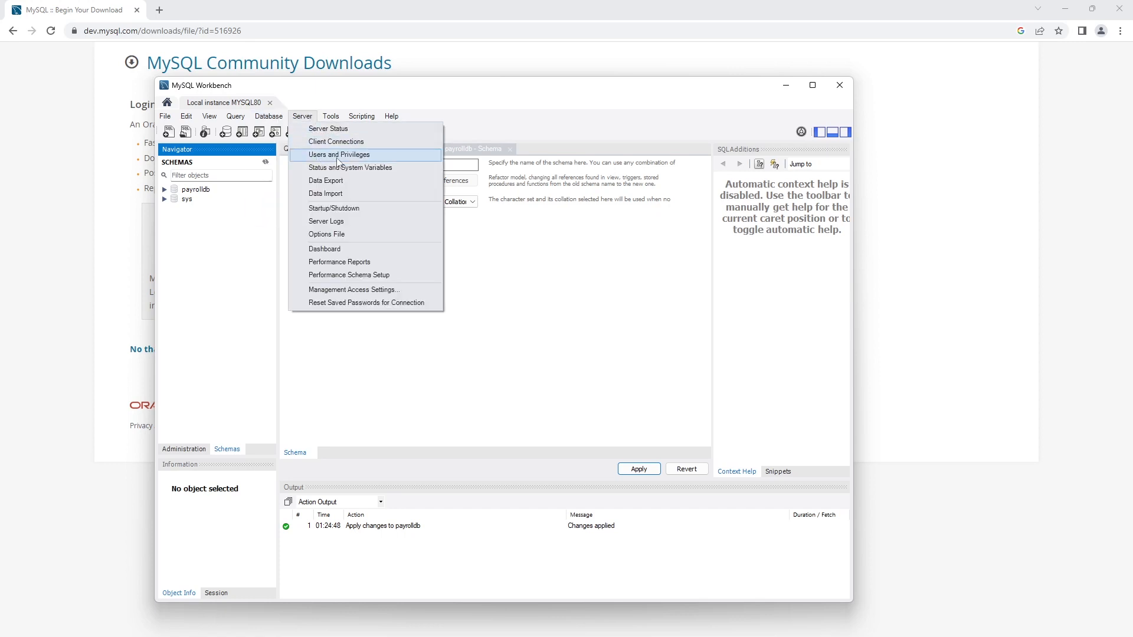
left_click(338, 156)
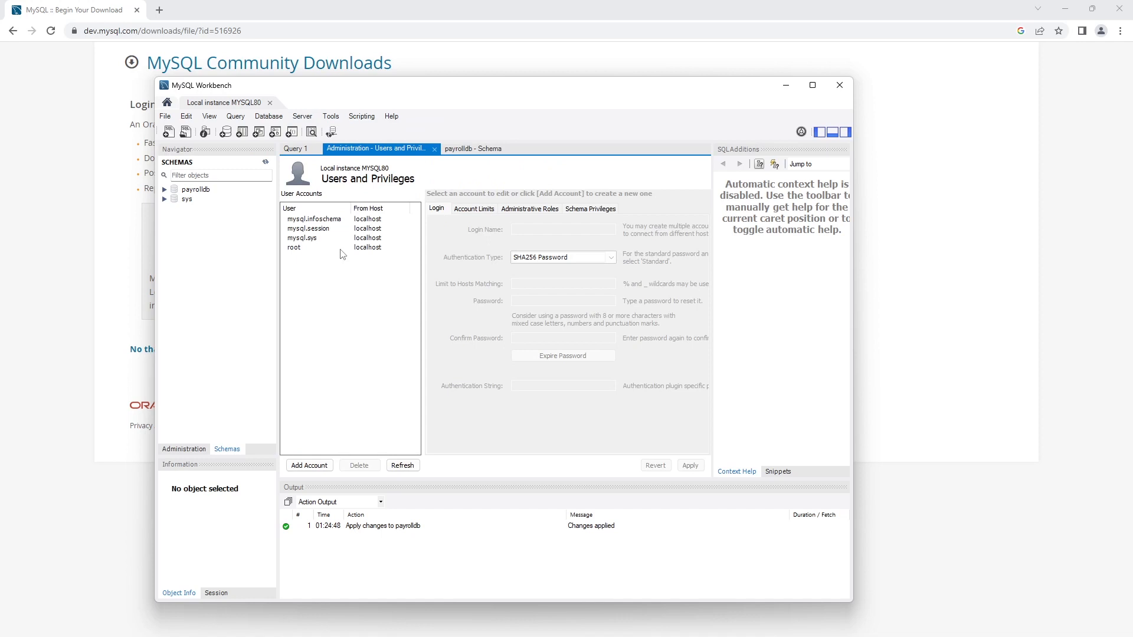
left_click(311, 467)
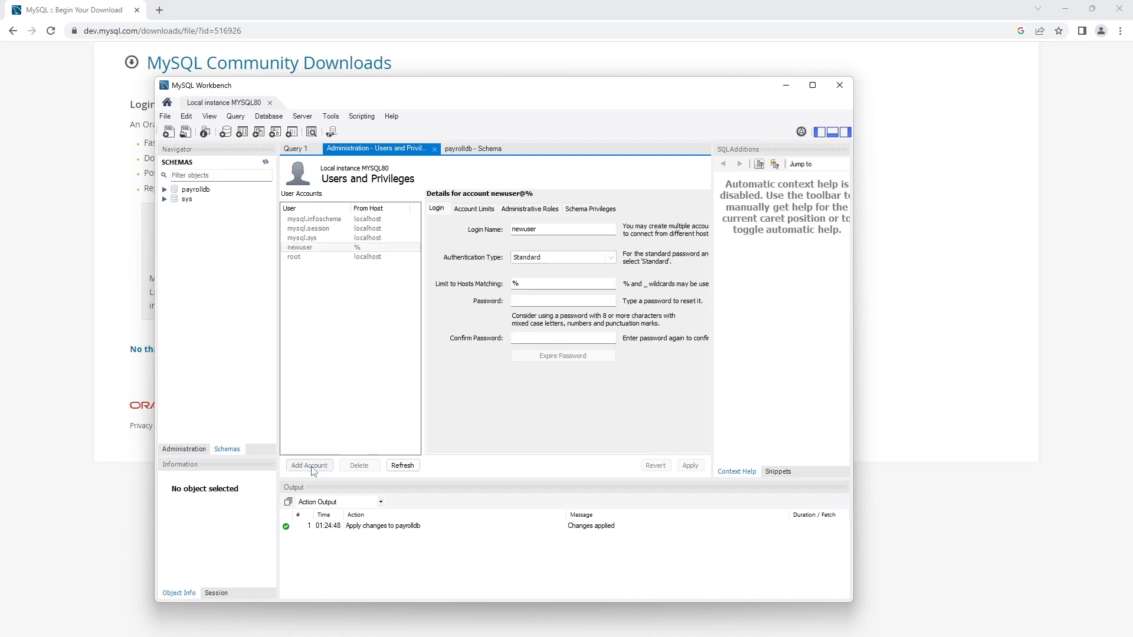
left_click_drag(546, 231, 443, 234)
type("payroll")
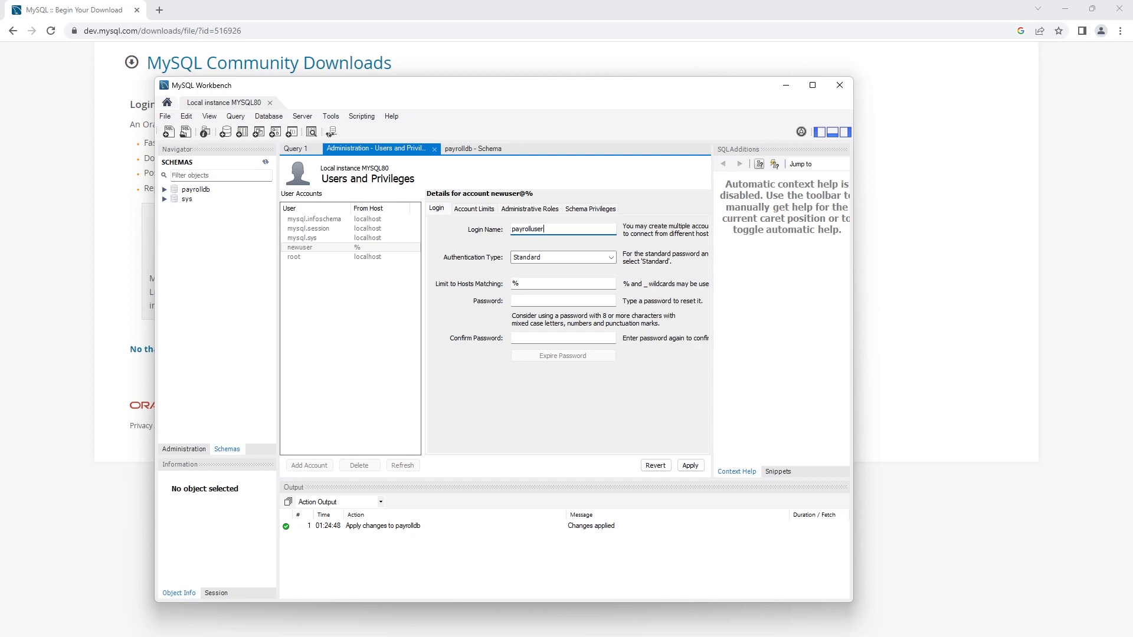
Limit payrolluser to host localhost, set and confirm its password, and apply the account.
left_click(540, 282)
key("BackSpace")
type("localhost")
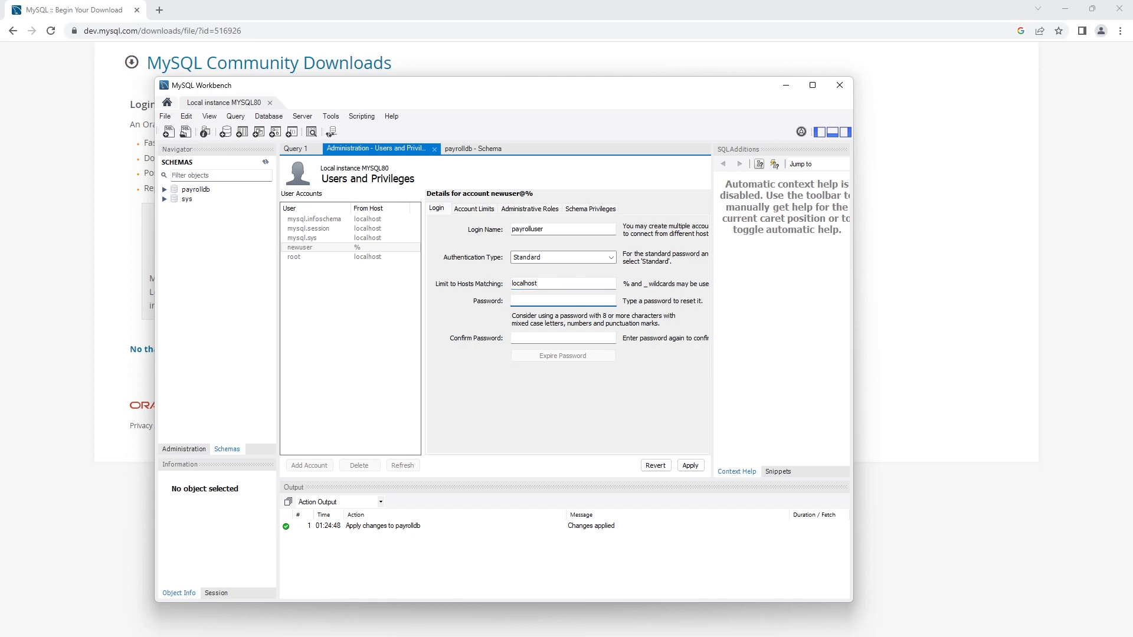
type("***********")
key("Tab")
type("***********")
left_click(690, 467)
left_click_drag(585, 301, 366, 302)
type("*******************")
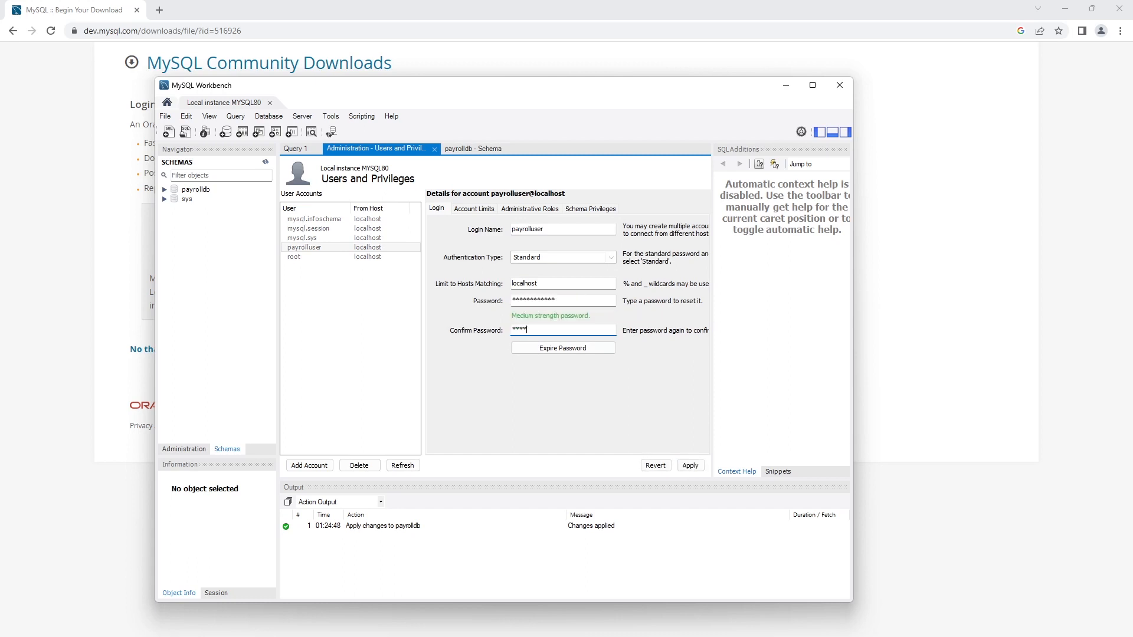
left_click(690, 466)
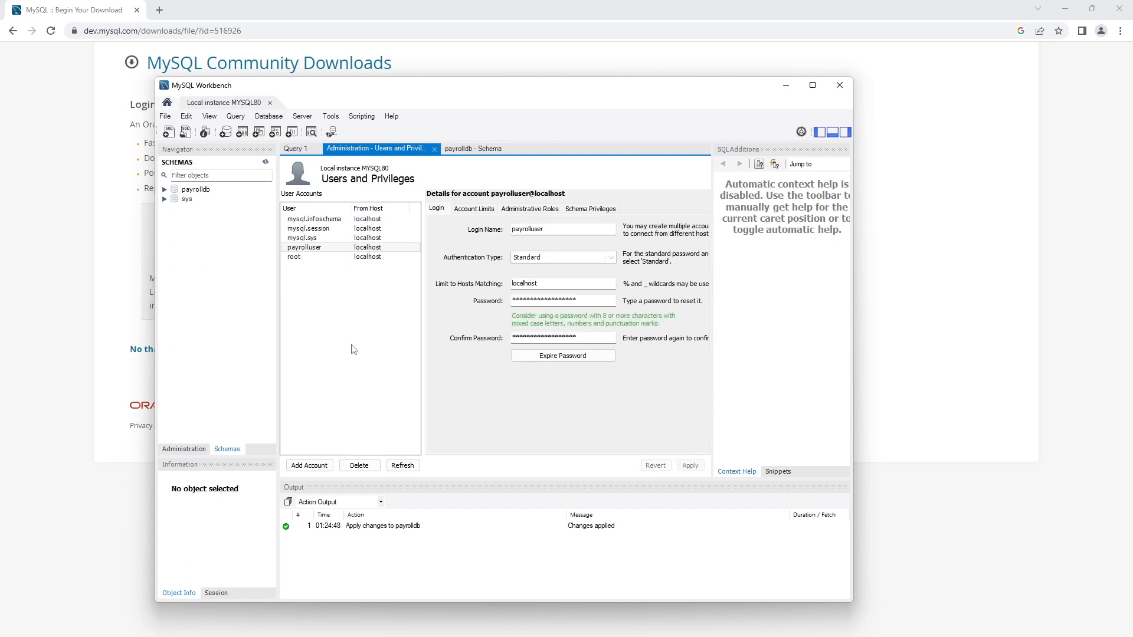
left_click(527, 210)
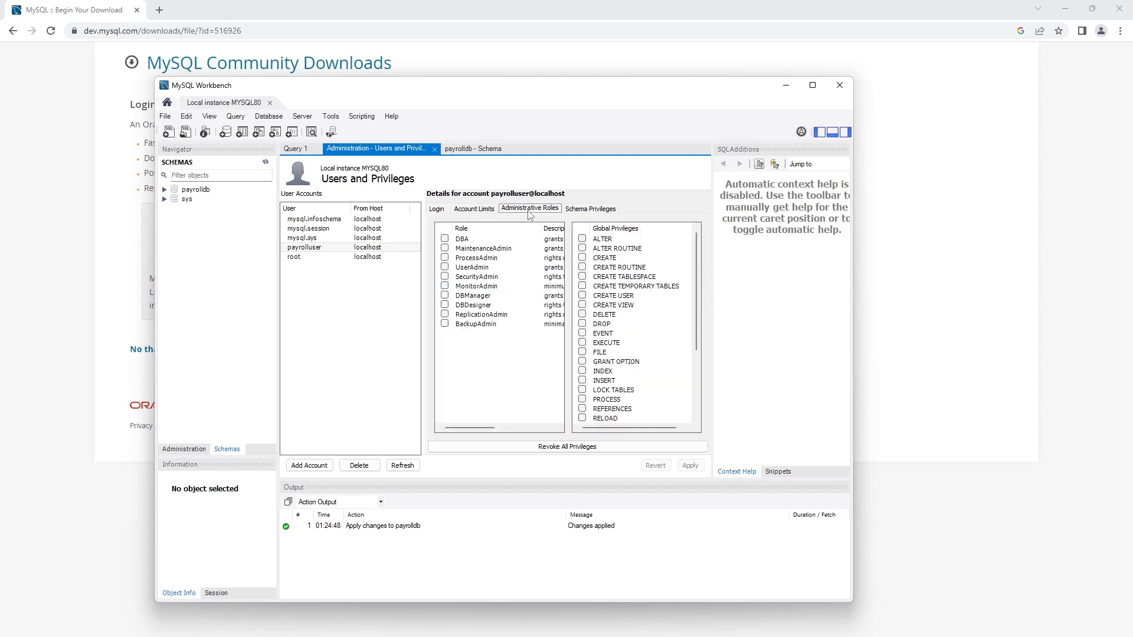
Tick the DBA role for payrolluser@localhost so all privileges are granted, and apply.
left_click(459, 240)
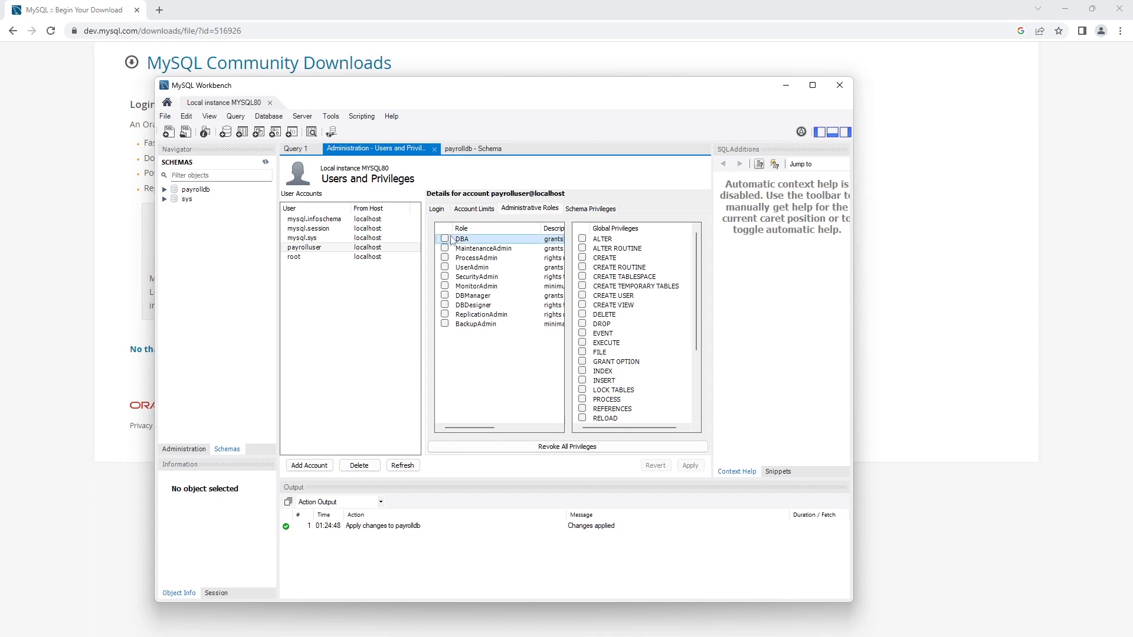
left_click(446, 239)
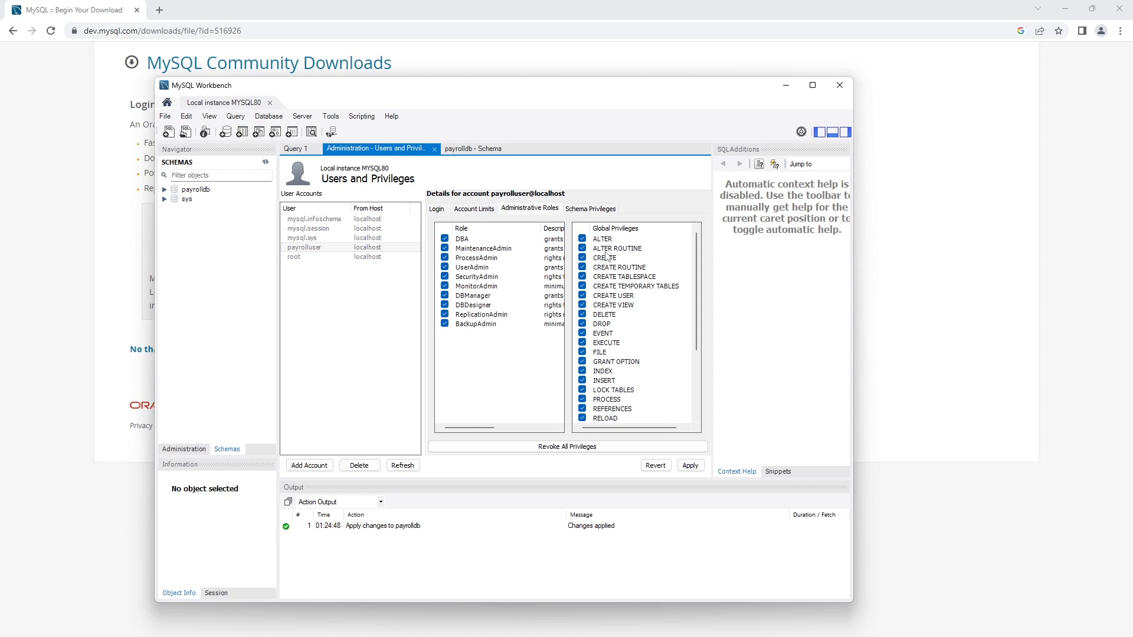
left_click(691, 466)
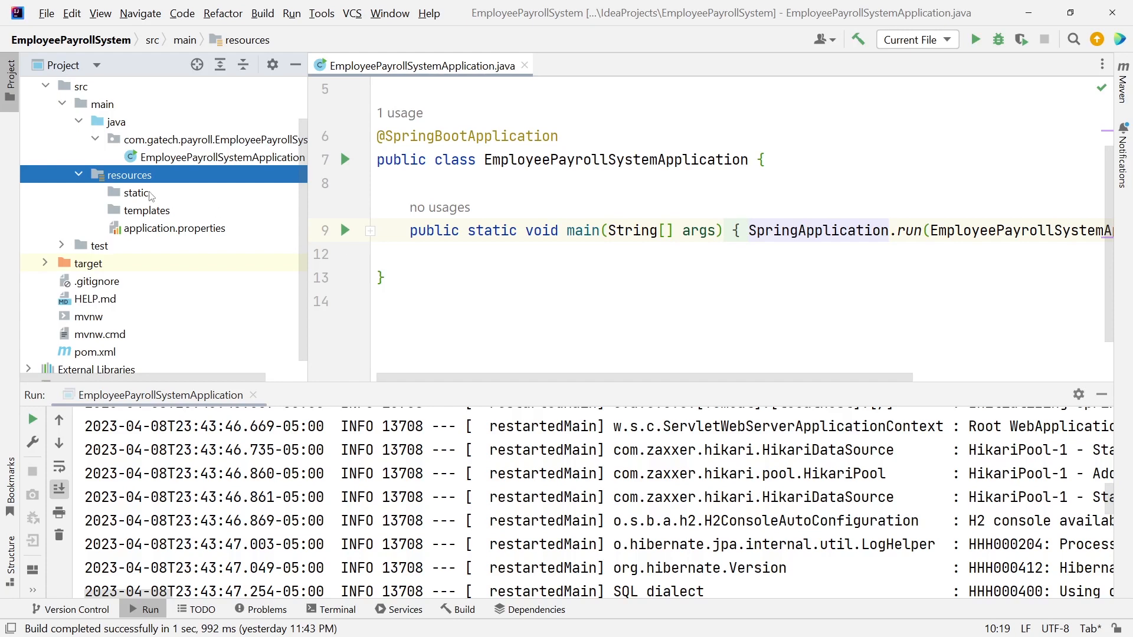
Delete the static and templates folders from resources.
left_click(158, 217)
left_click(152, 197, "ctrl")
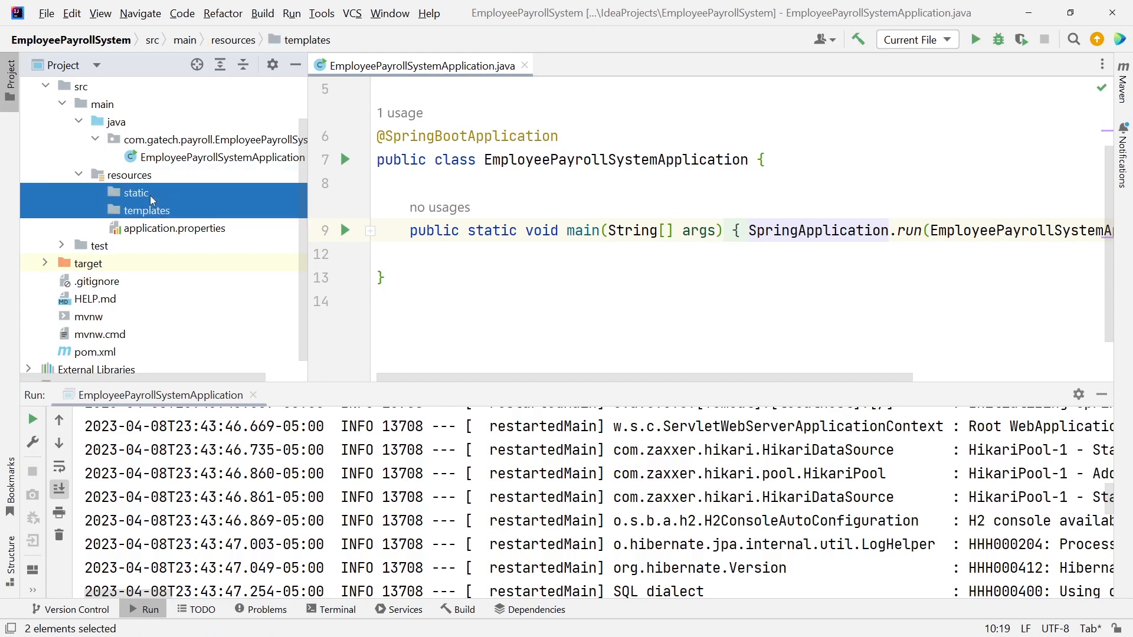
key("Delete")
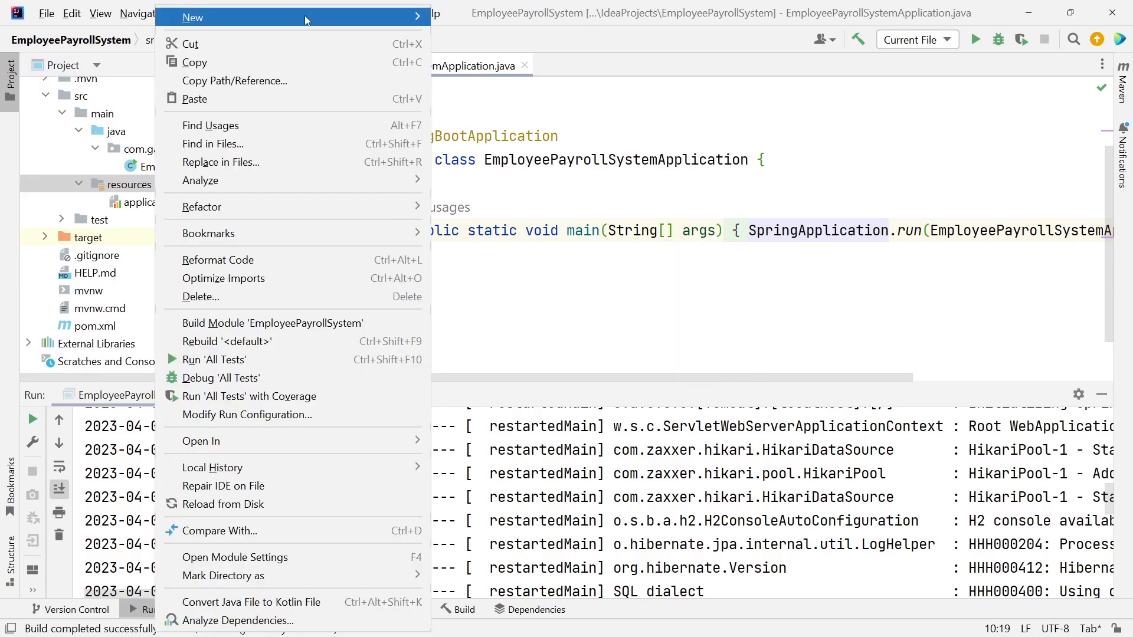
Create a new empty application-local.properties file in resources.
left_click(419, 17)
type("application-local.properties")
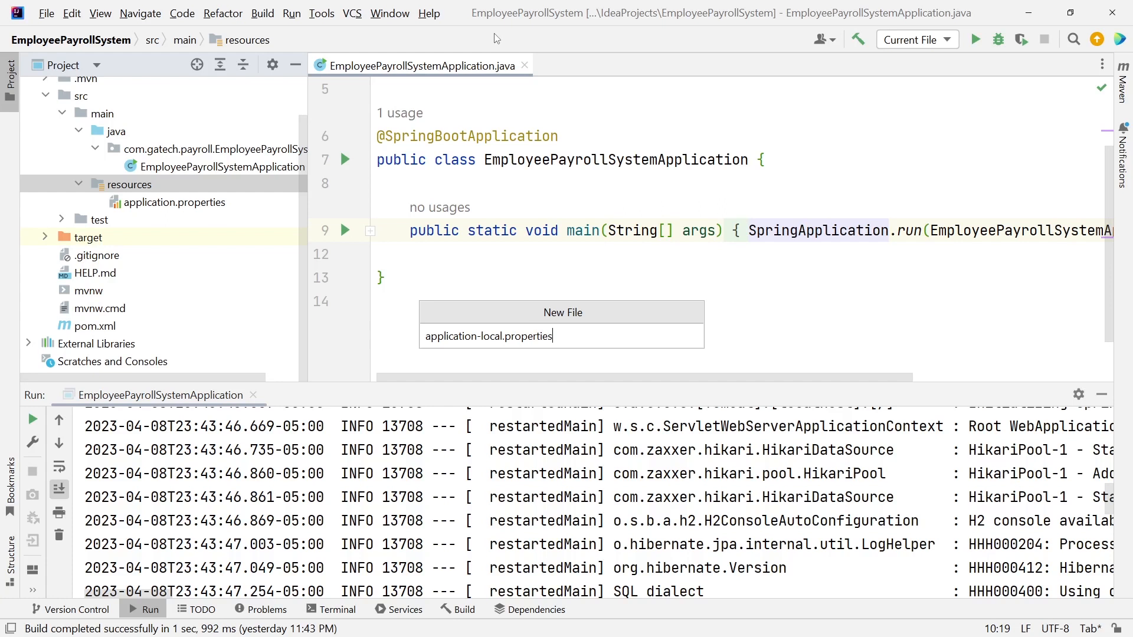
key("Return")
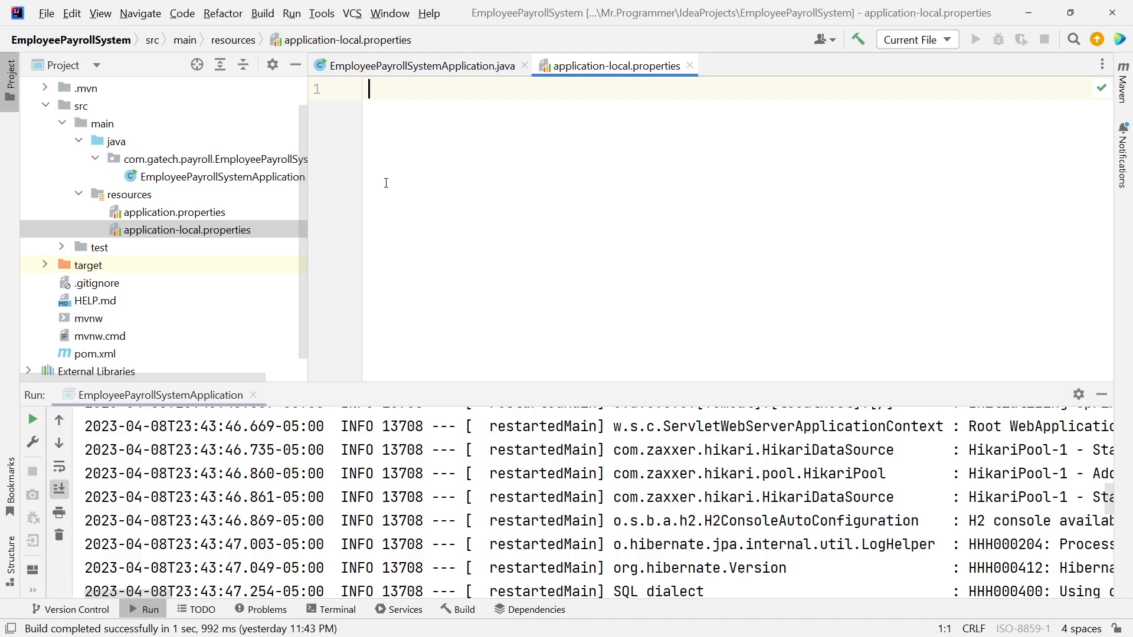
double_click(205, 214)
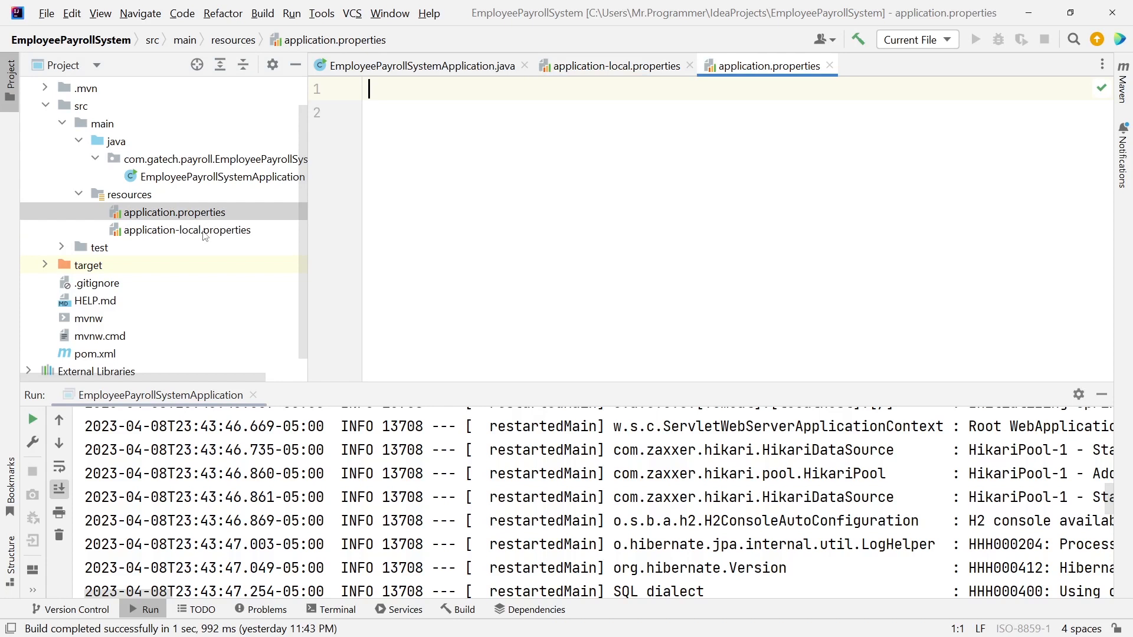
Write spring.datasource.url=jdbc:h2:mem:payrolldb on line 1 of application-local.properties.
double_click(204, 232)
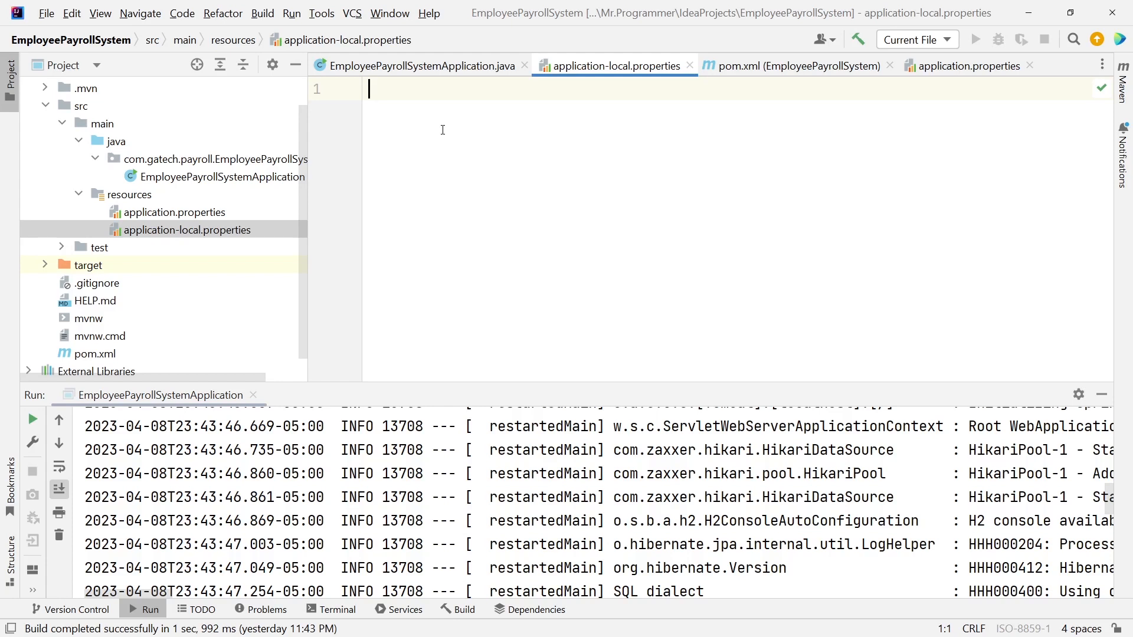
type("spring.datas")
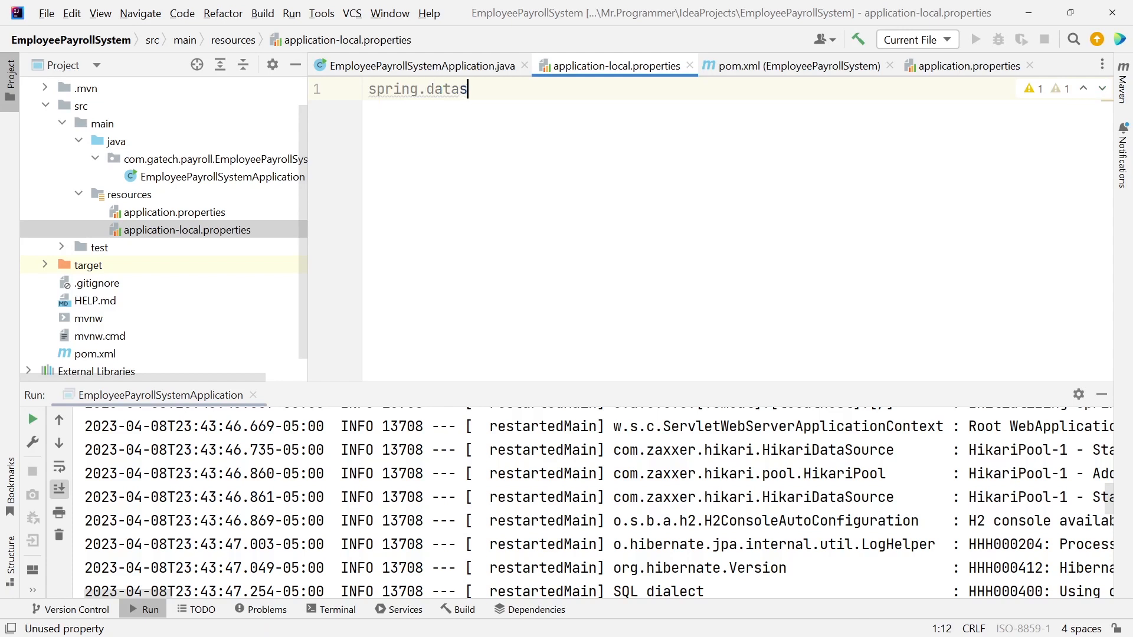
type("ource.u")
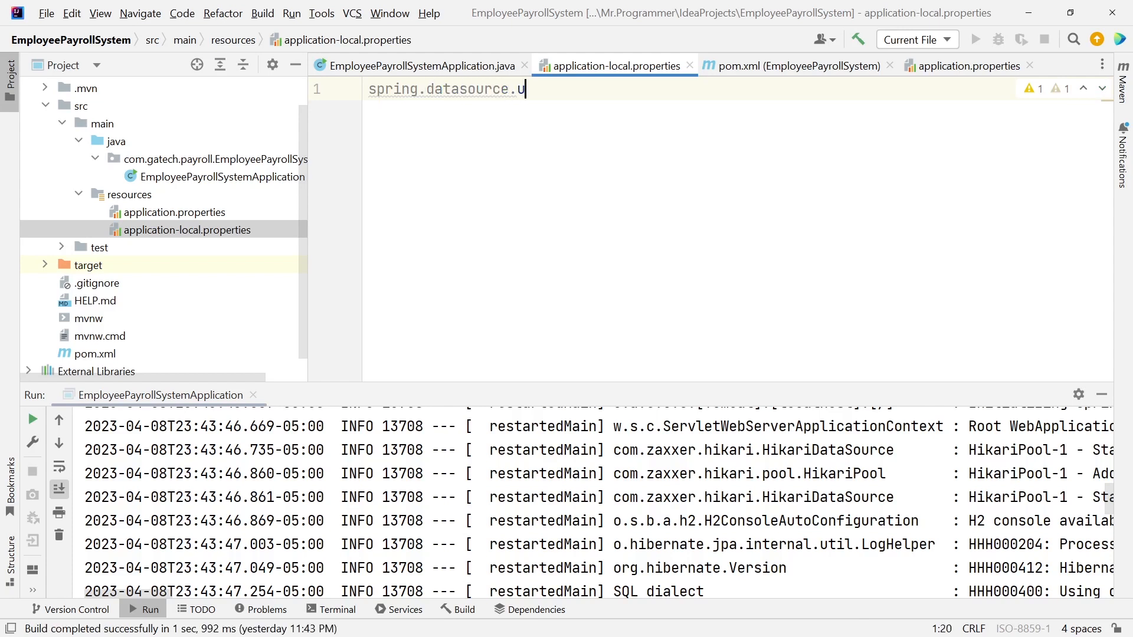
type("rl=")
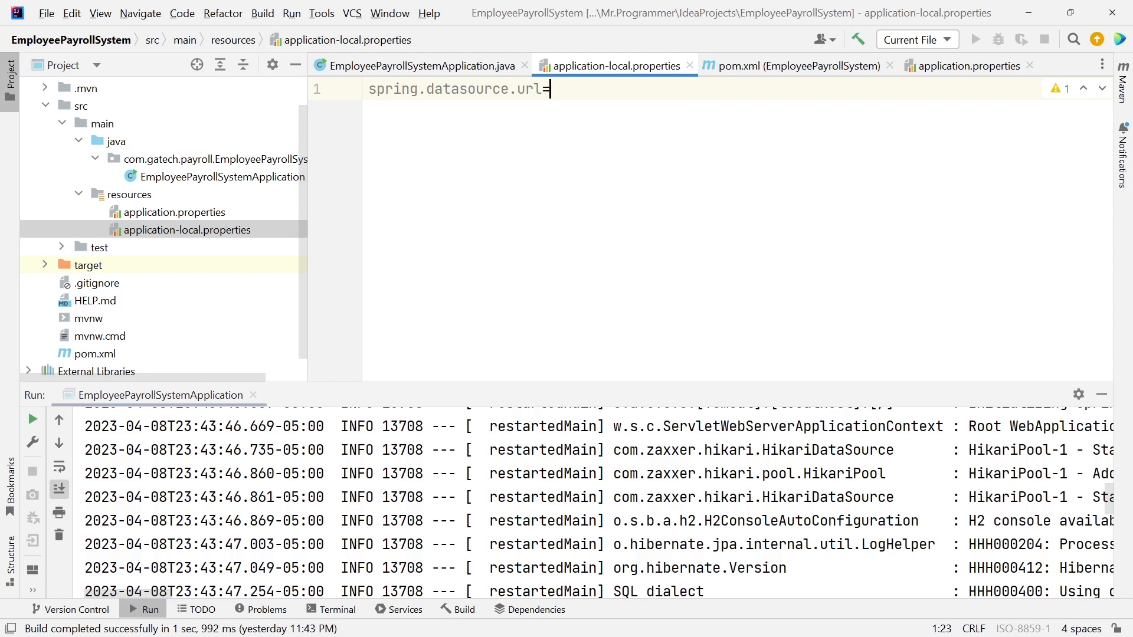
type("jdbc:h2:mem:")
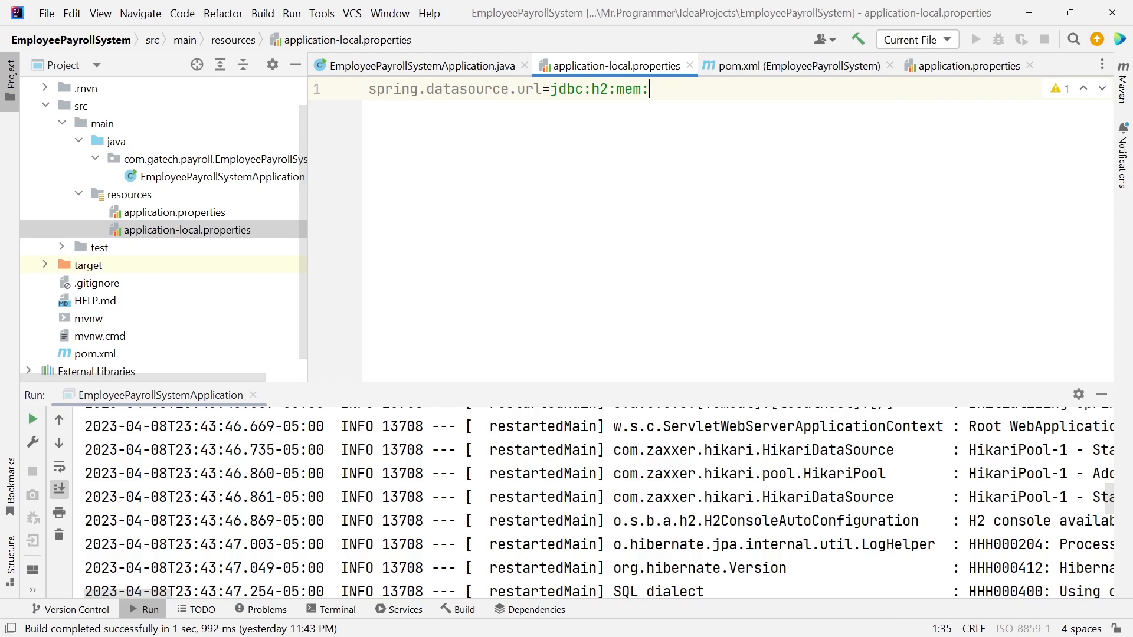
type("payro")
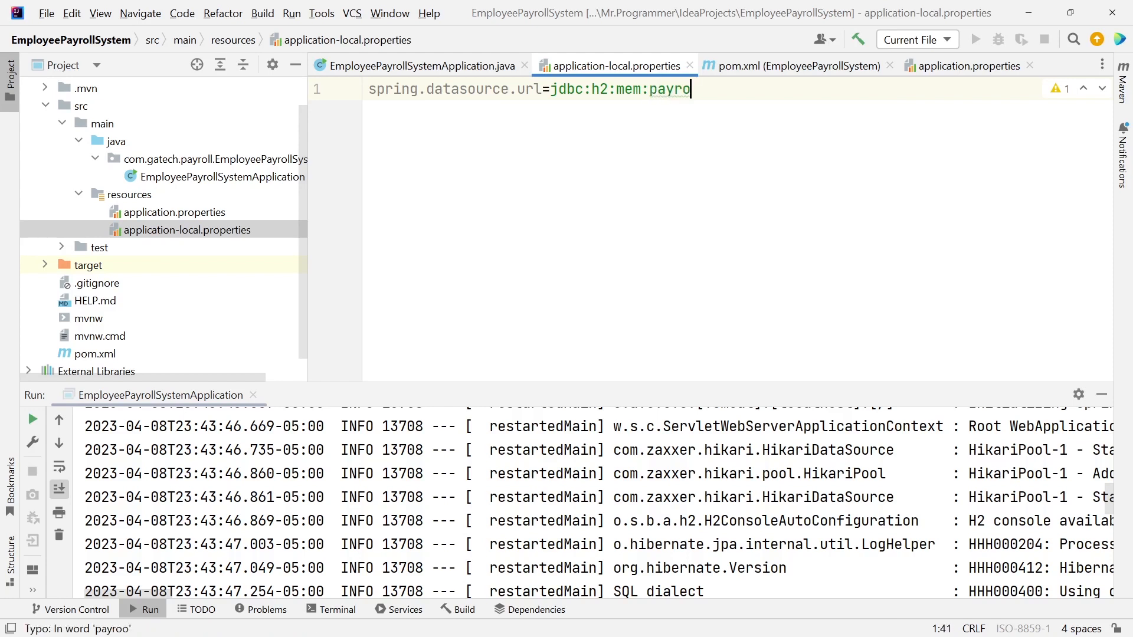
type("lldb")
key("Return")
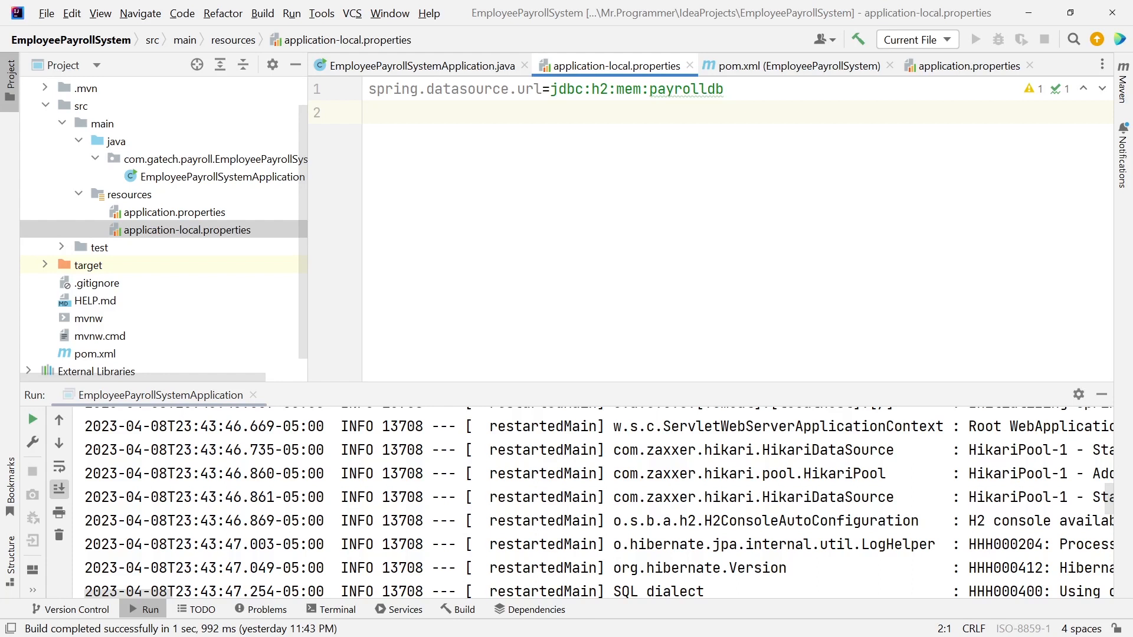
Add spring.jpa.hibernate.ddl-auto=create on line 2 of application-local.properties.
type("spring.jpa")
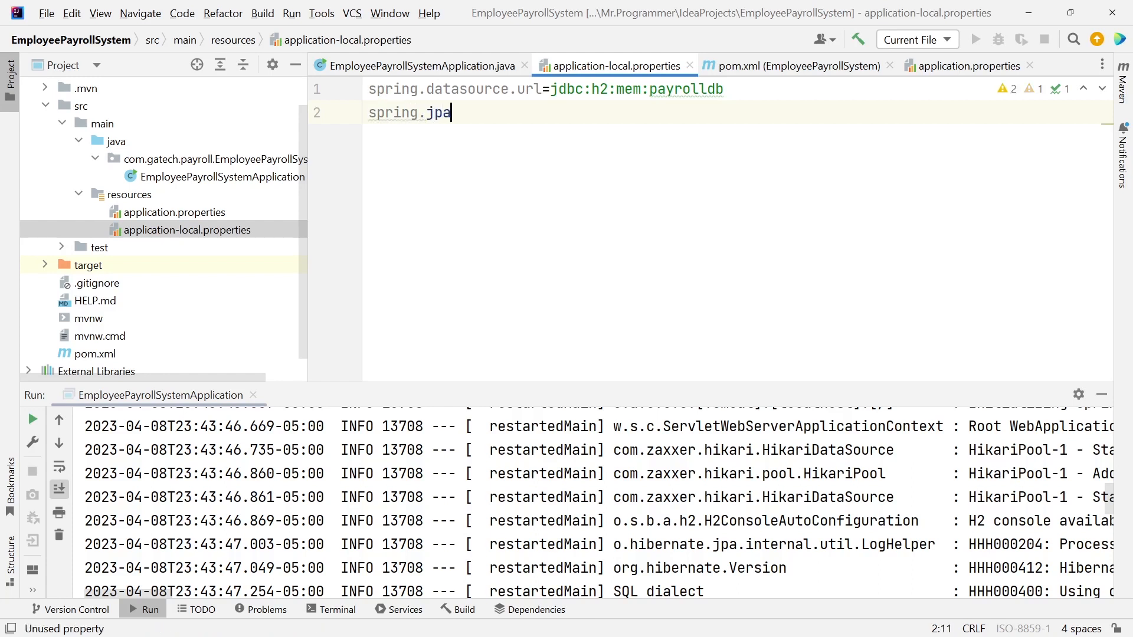
type(".hibernate.ddl-auto=")
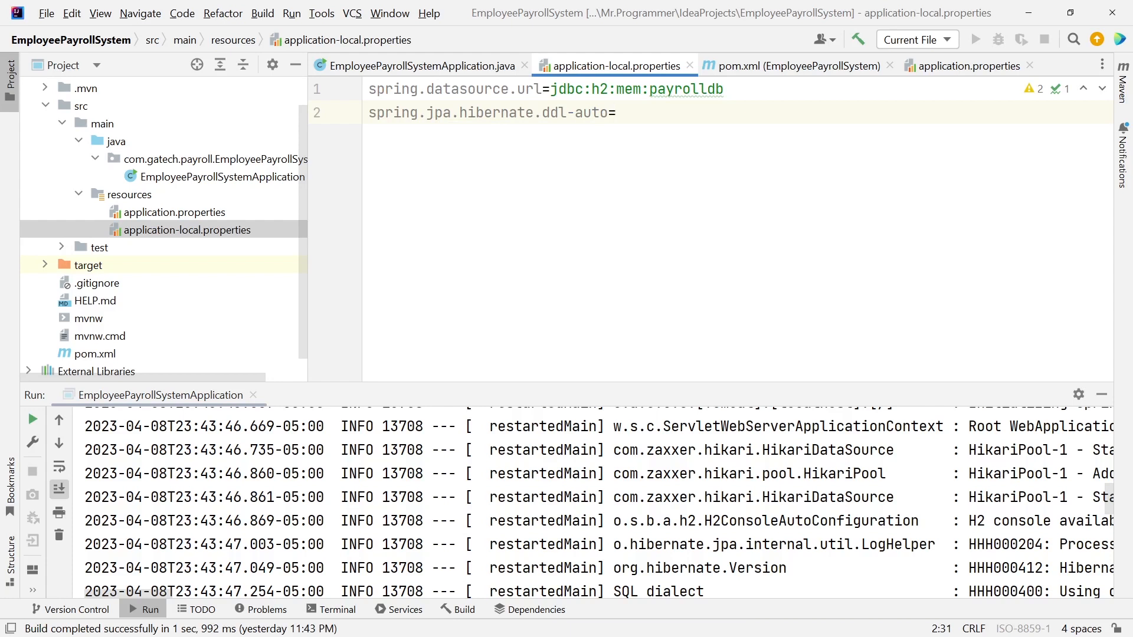
type("create")
key("Return")
double_click(652, 113)
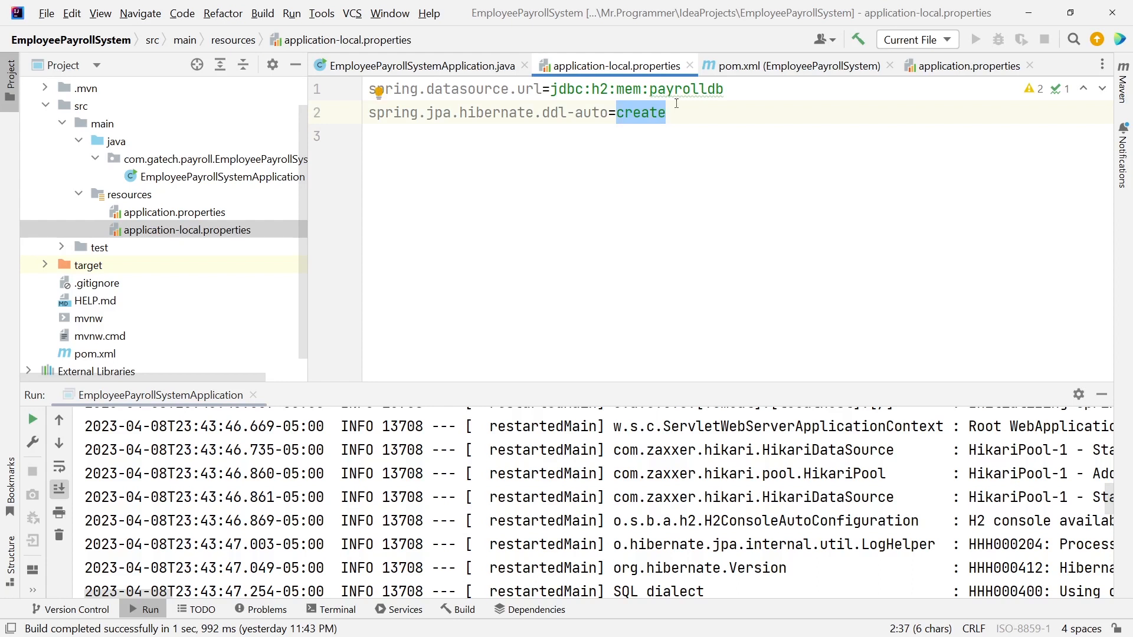
left_click(588, 139)
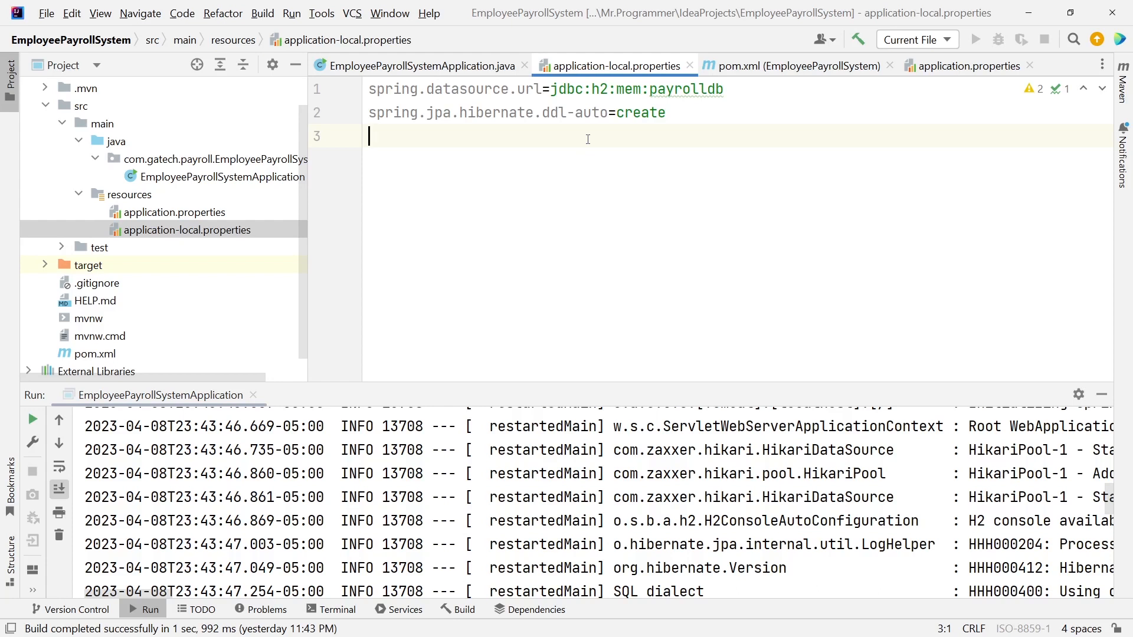
Add spring.h2.console.enabled=true and spring.h2.console.settings.web-allow-others=true, then select the datasource URL line.
type("spring.h2.console.enabled=true")
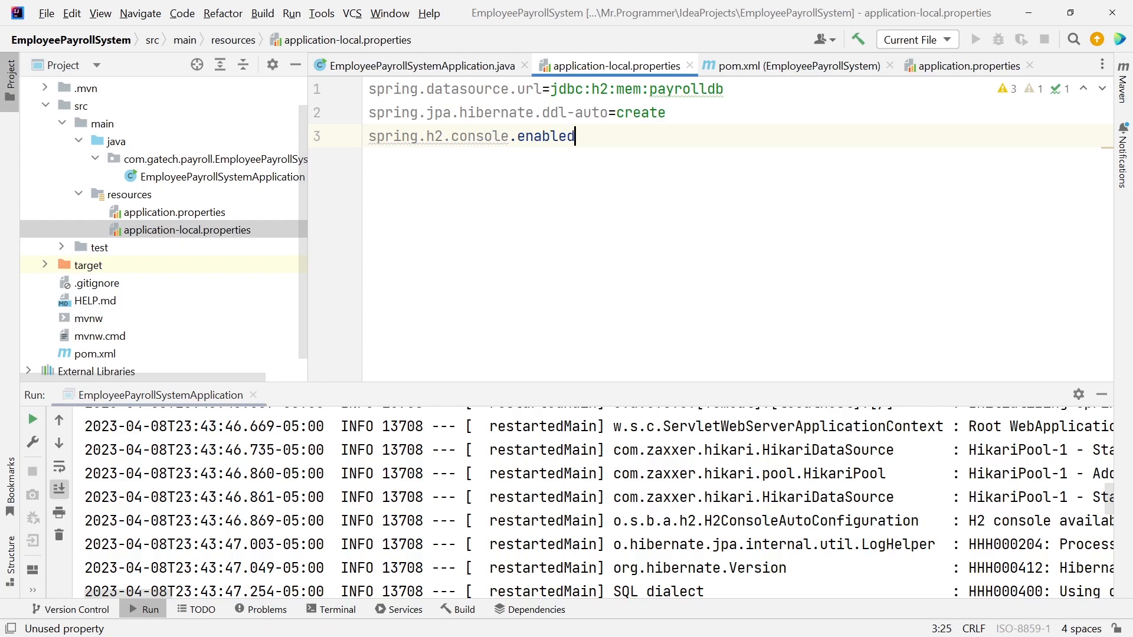
key("Return")
type("spring.h2.console.settings.web-allow-others=true")
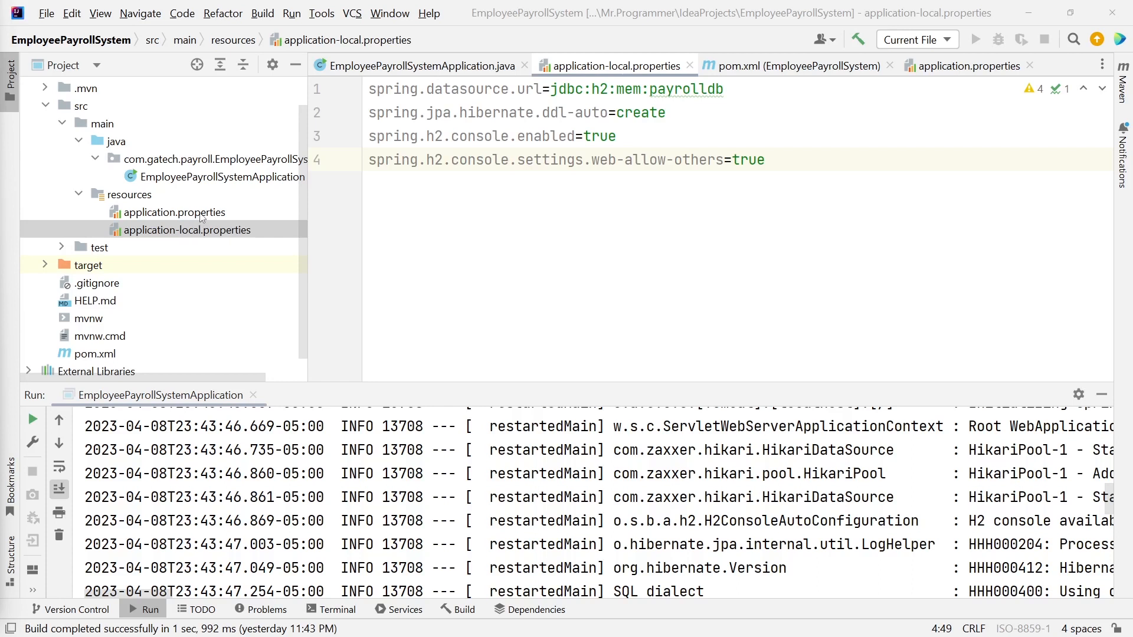
left_click_drag(740, 89, 361, 93)
key("ctrl+c")
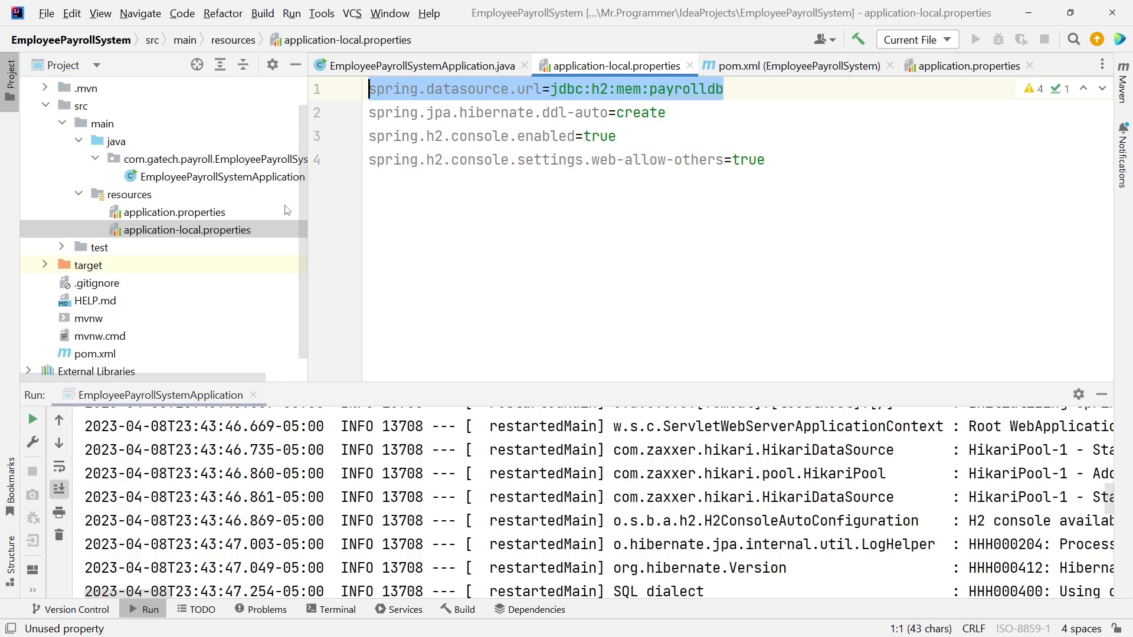
Paste the datasource URL line into application.properties and replace h2:mem with mysql.
double_click(221, 216)
key("ctrl+v")
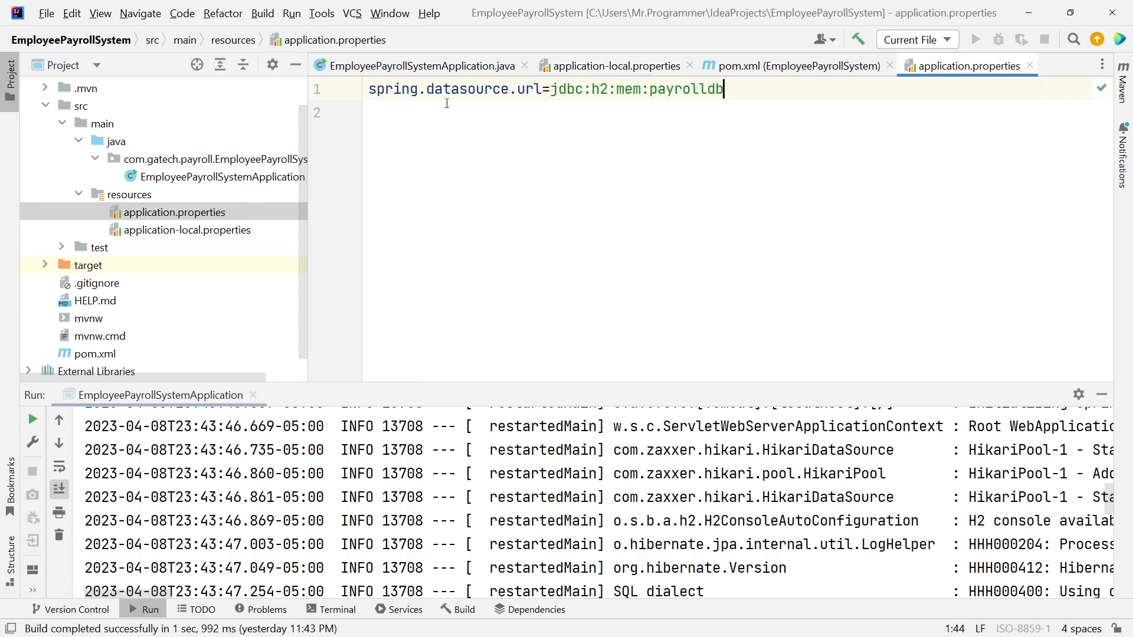
double_click(606, 90)
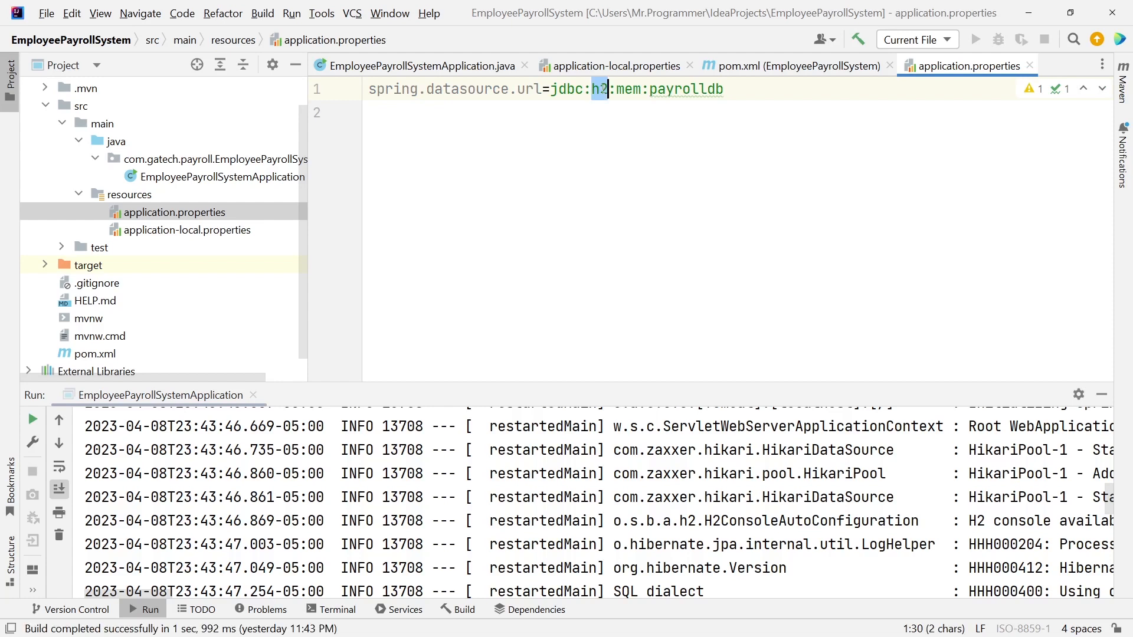
type("mysql")
key("Right")
key("Delete")
key("Delete")
key("Delete")
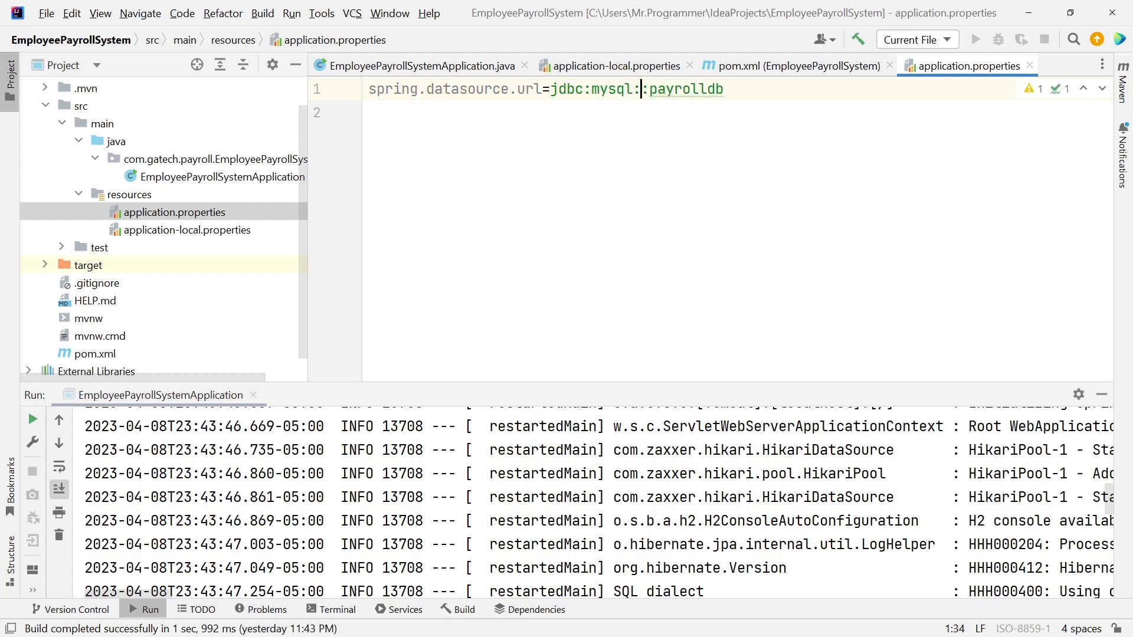
Complete the URL as jdbc:mysql://localhost:3306/payrolldb and switch to MySQL Workbench.
type("localhost")
key("ctrl+Left")
type("//")
key("Down")
key("Left")
key("Left")
key("Left")
key("Left")
key("Left")
key("Left")
key("Left")
key("Left")
key("Left")
key("Left")
type("3306")
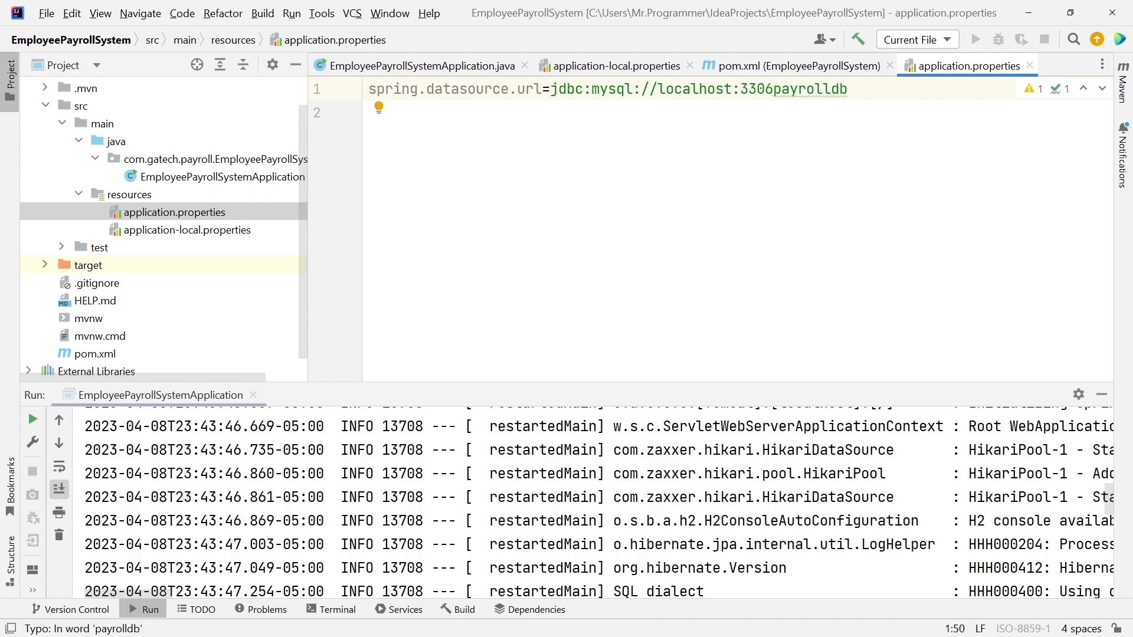
type(":")
key("BackSpace")
type("/")
key("alt+Tab")
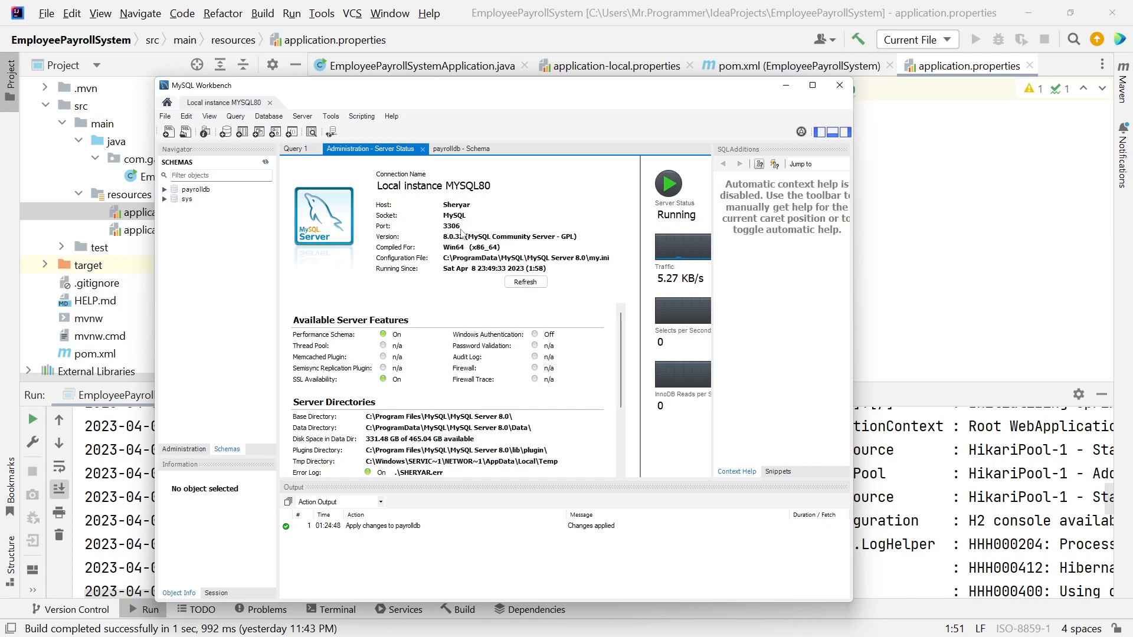
View the payrolldb schema tab, then minimize Workbench and return to the URL line.
left_click(458, 151)
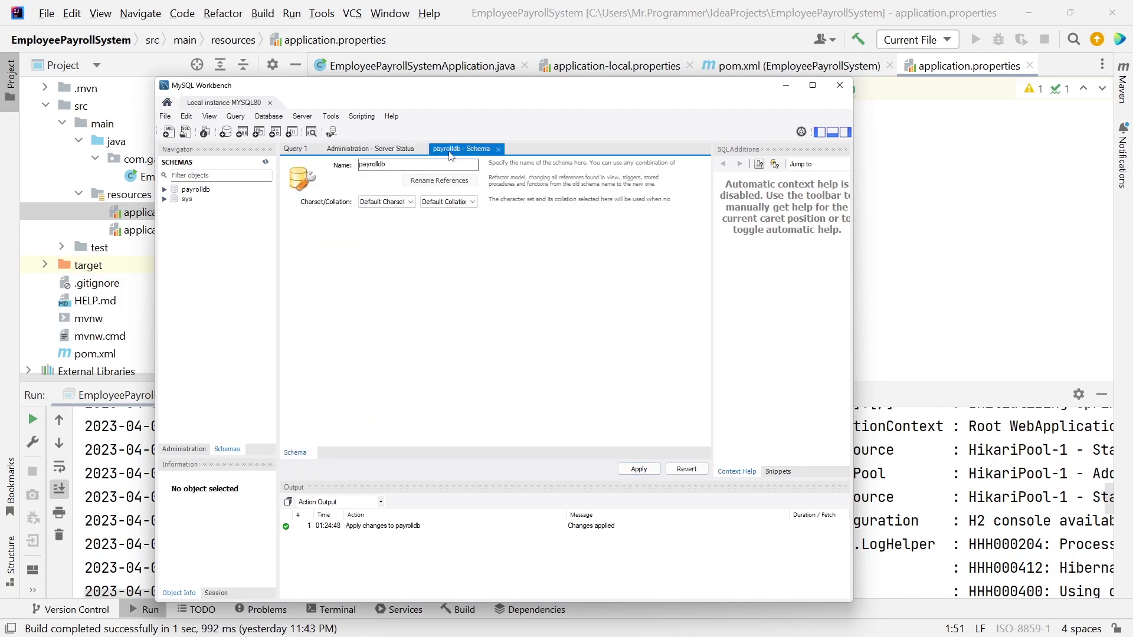
left_click(785, 85)
left_click(883, 88)
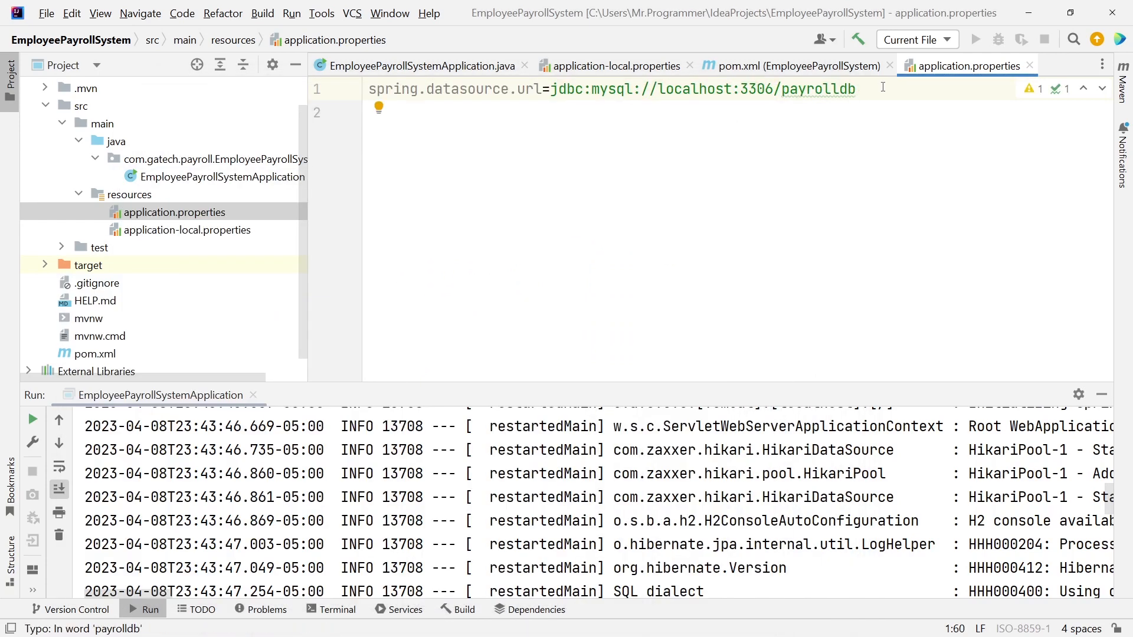
Add spring.datasource.username and spring.datasource.password lines with the database user and its password.
key("Return")
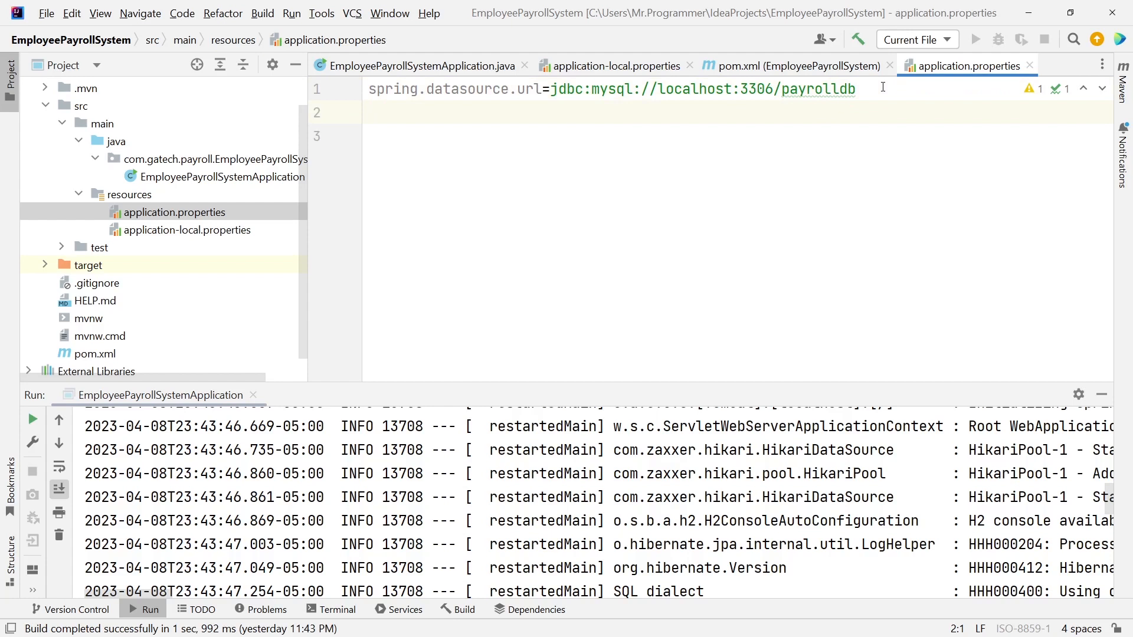
type("sp")
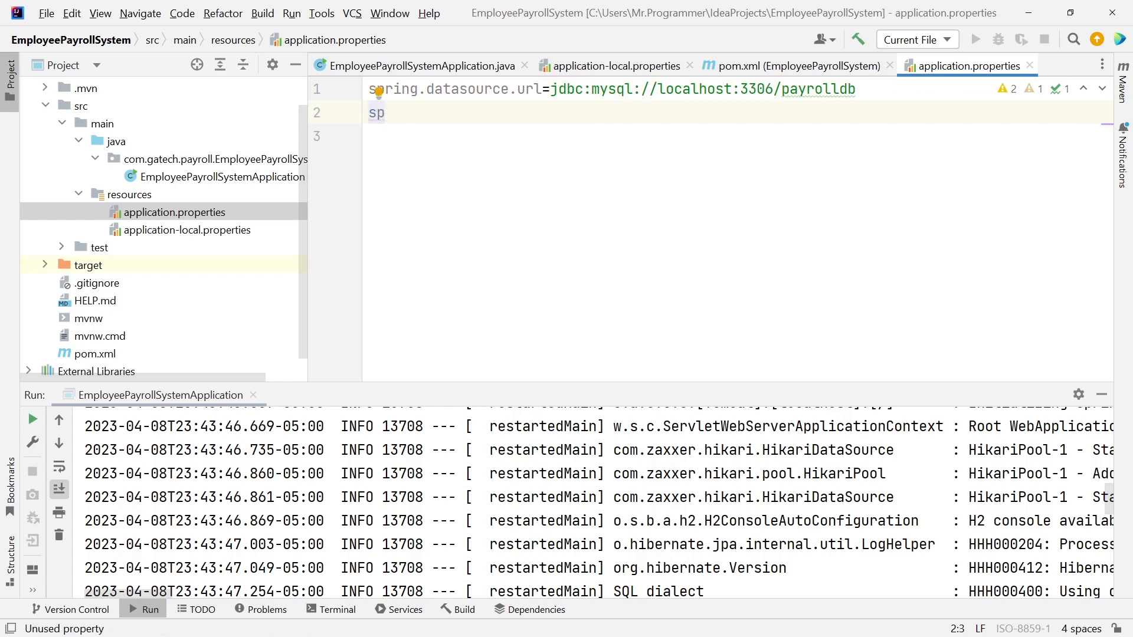
type("ring.datasource.username=payro")
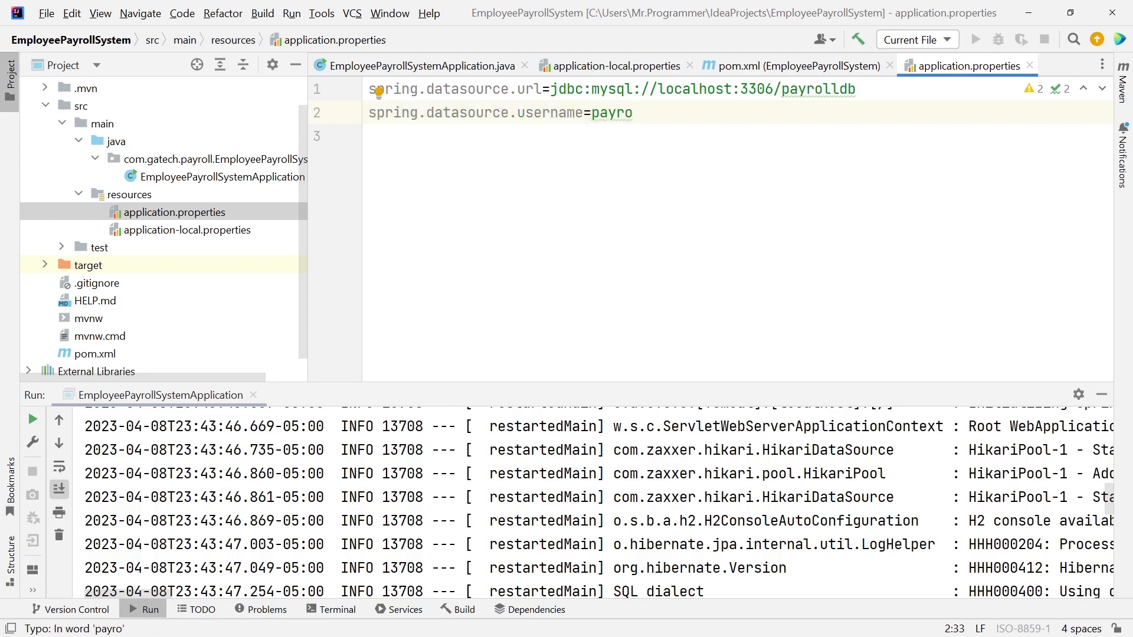
type("lluser")
key("Return")
type("sprin")
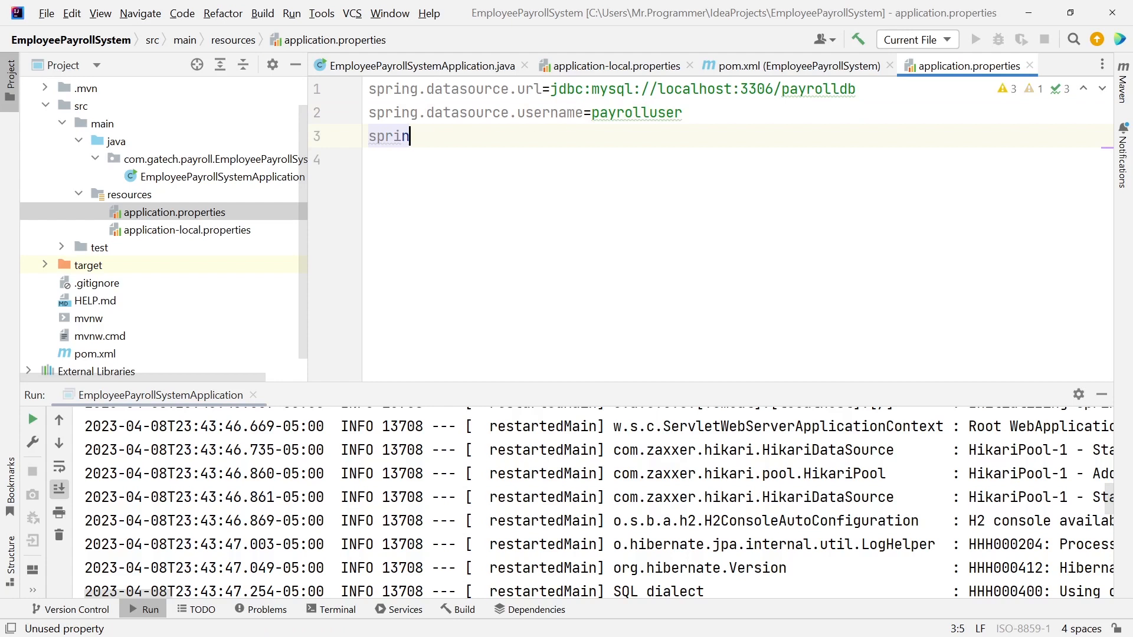
type("g.datasource.password")
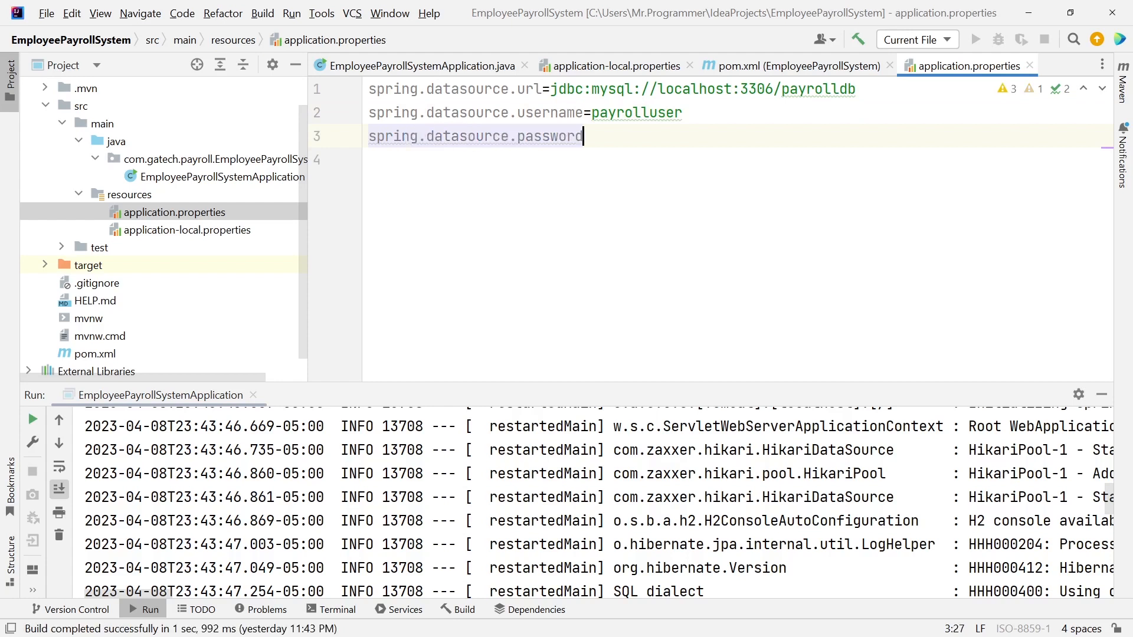
type("=testing12345")
key("Return")
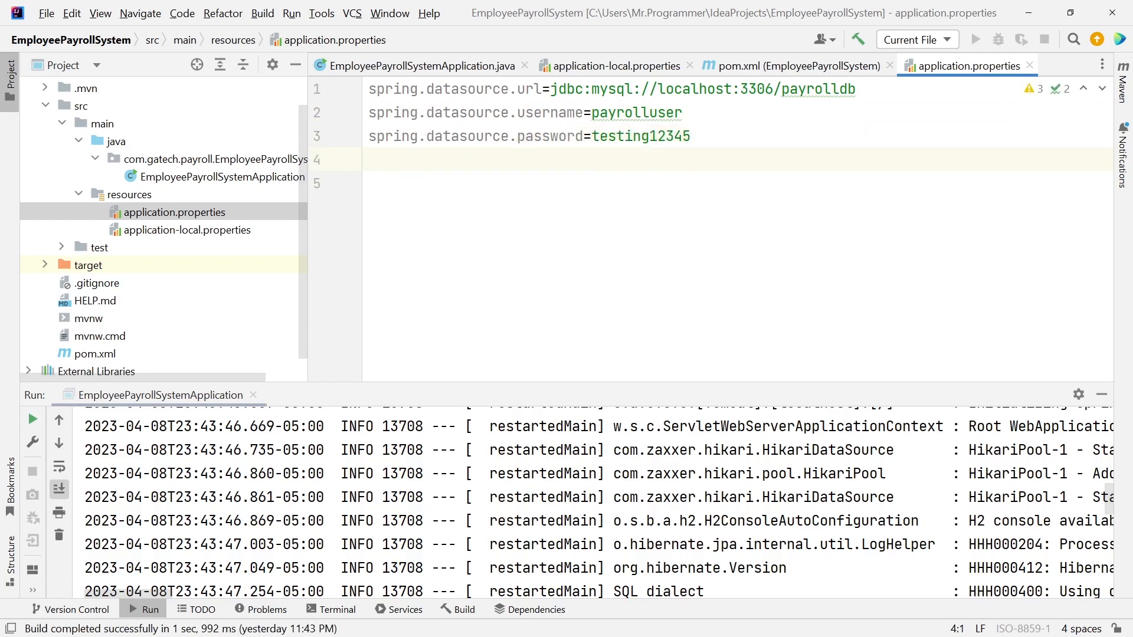
Copy the ddl-auto line from application-local.properties into application.properties as spring.jpa.hibernate.ddl-auto=update.
double_click(206, 230)
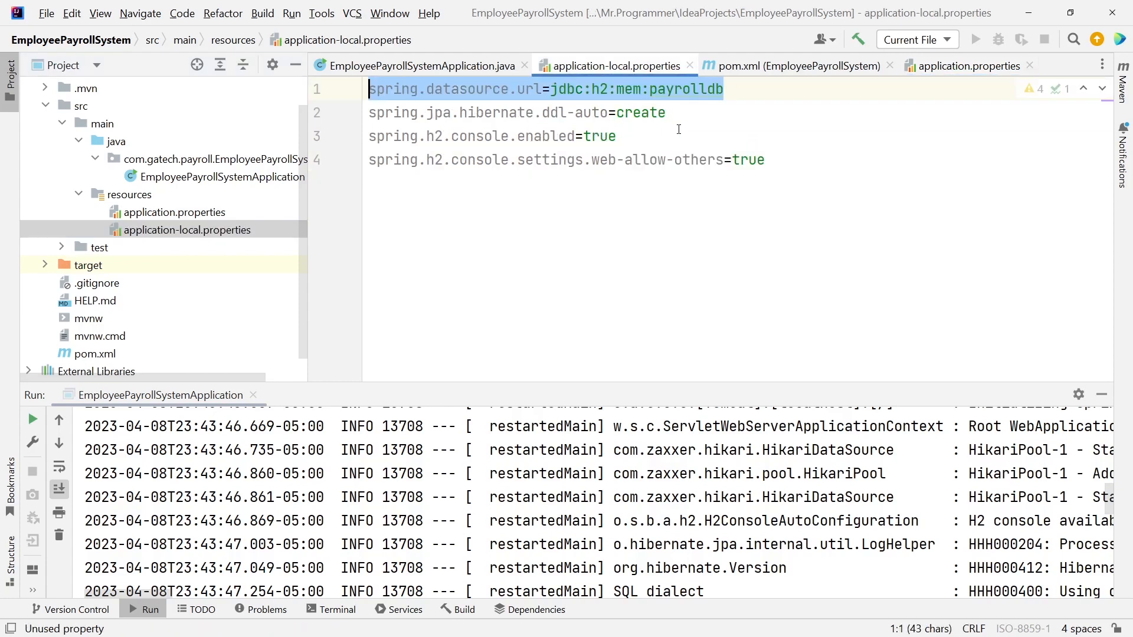
left_click(670, 112)
left_click_drag(669, 112, 364, 113)
key("ctrl+c")
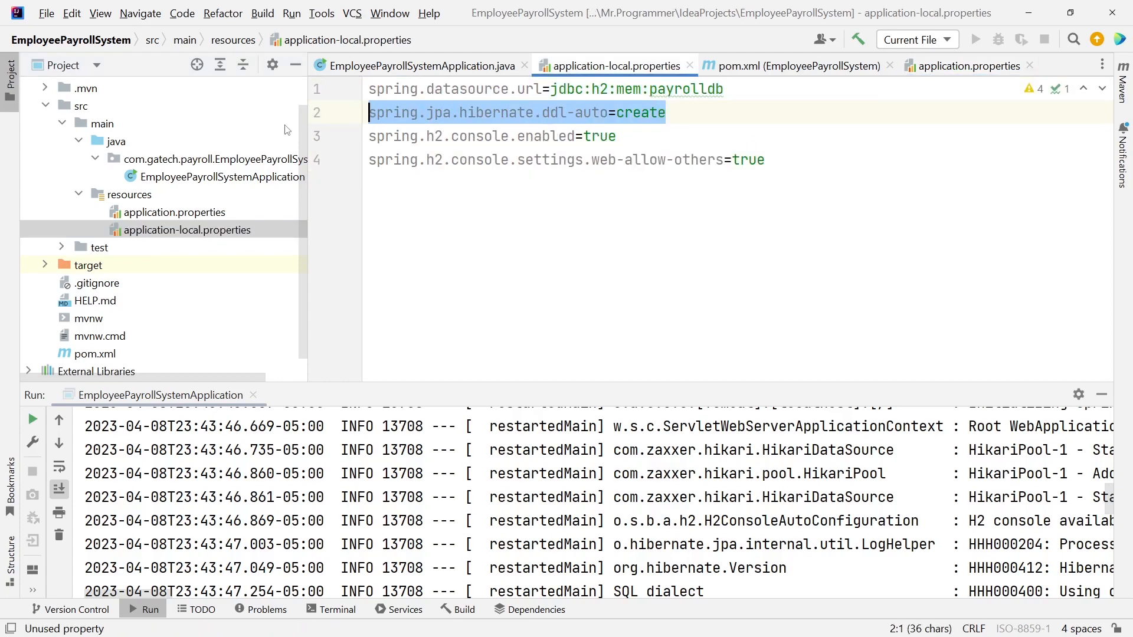
double_click(197, 214)
key("ctrl+v")
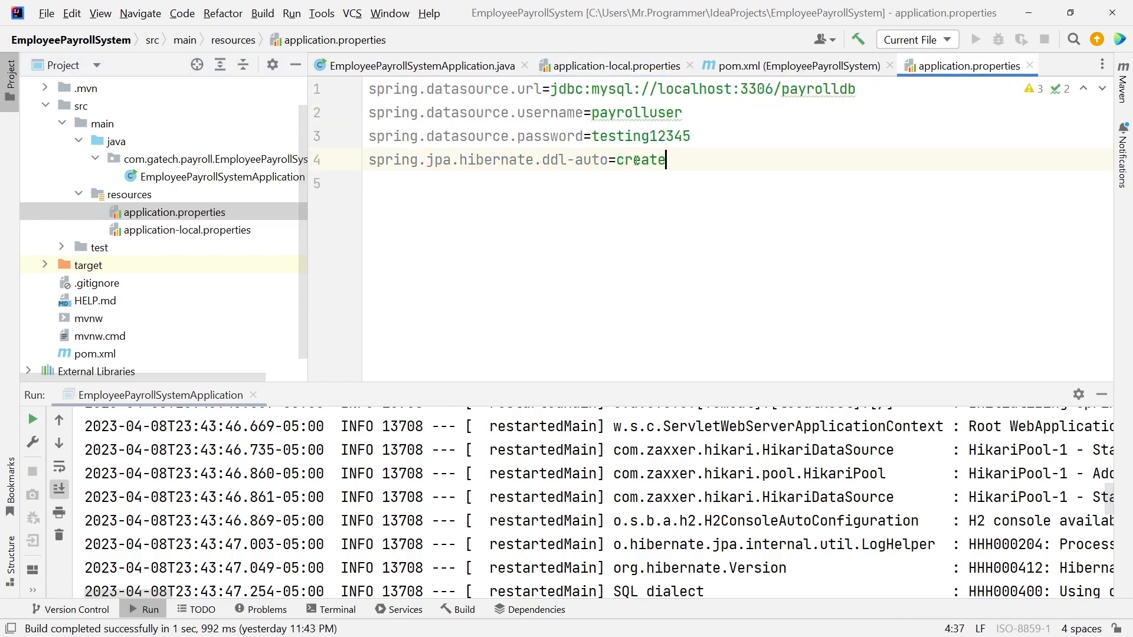
double_click(638, 160)
type("update")
key("Return")
Add spring.jpa.properties.hibernate.dialect=org.hibernate.dialect.MySQLDialect, completing the class name from suggestions.
type("spr")
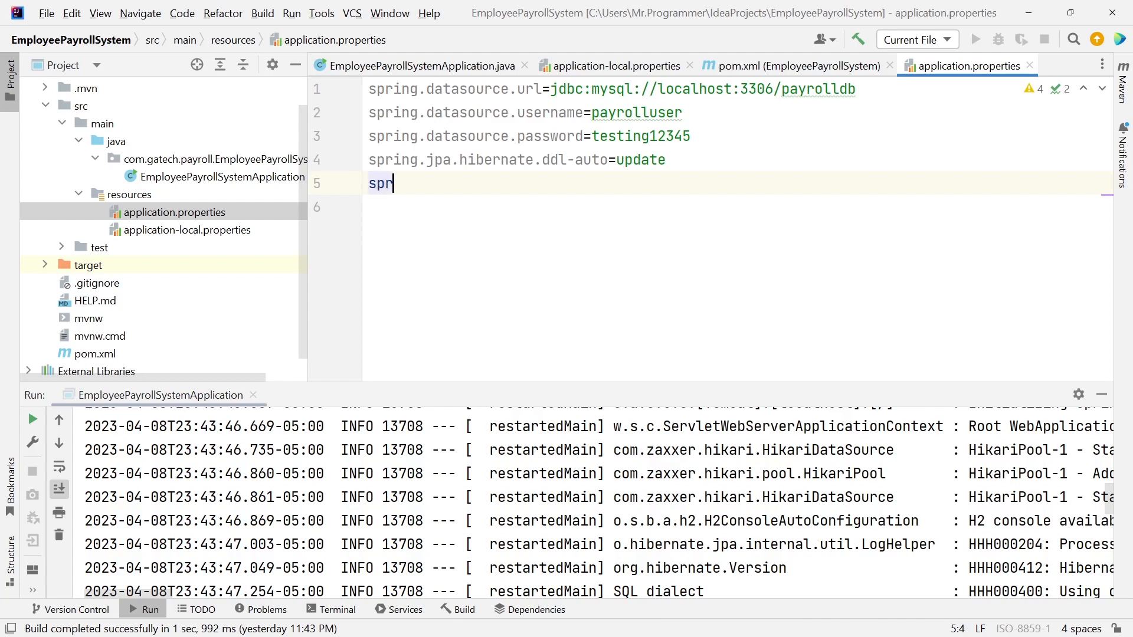
type("ing.jpa.properties.hiber")
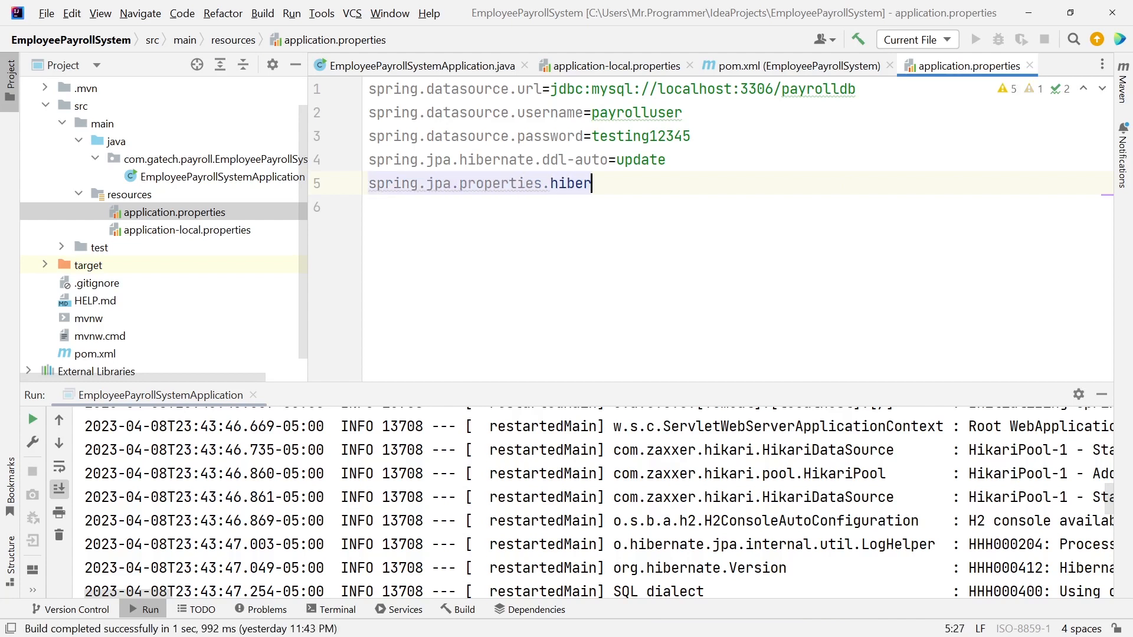
type("nate.dialect=org.")
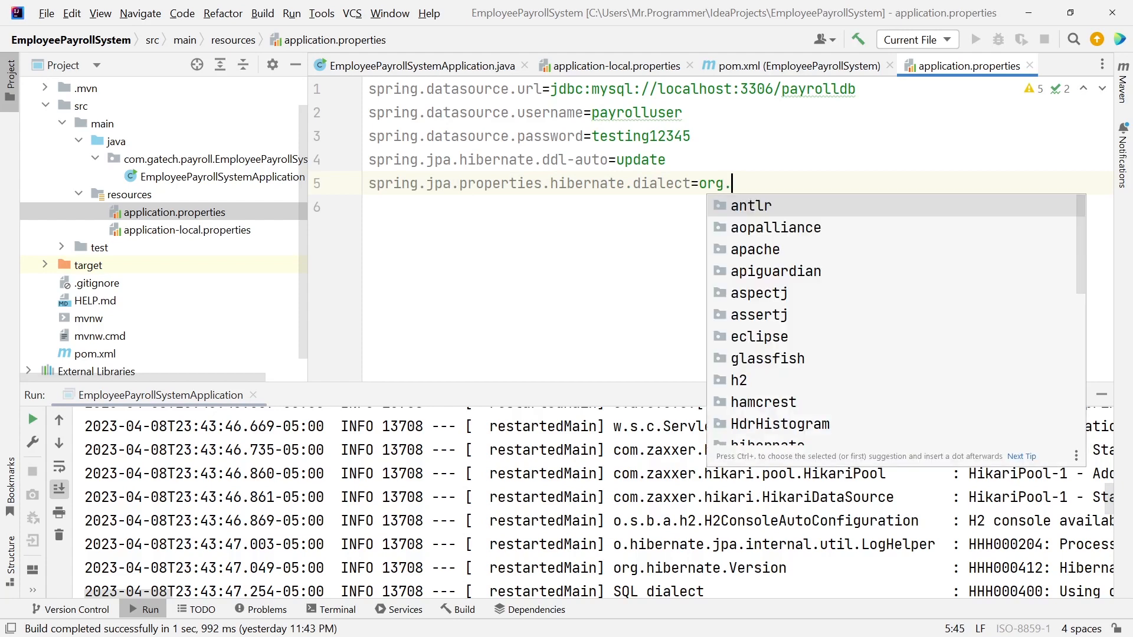
type("hibernate.")
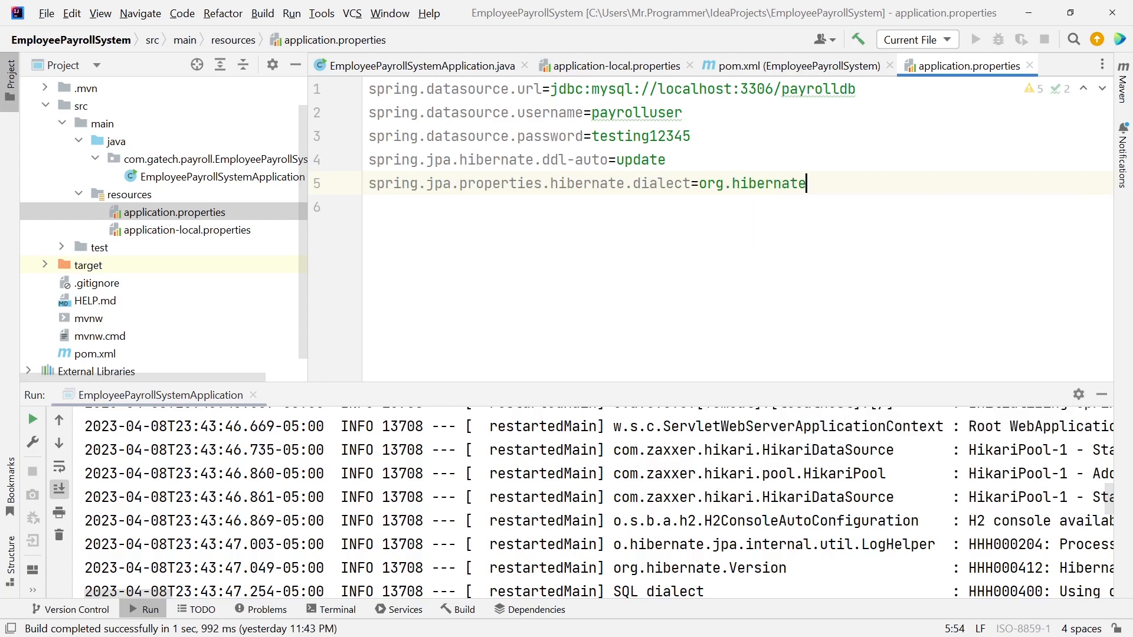
type("dialect.")
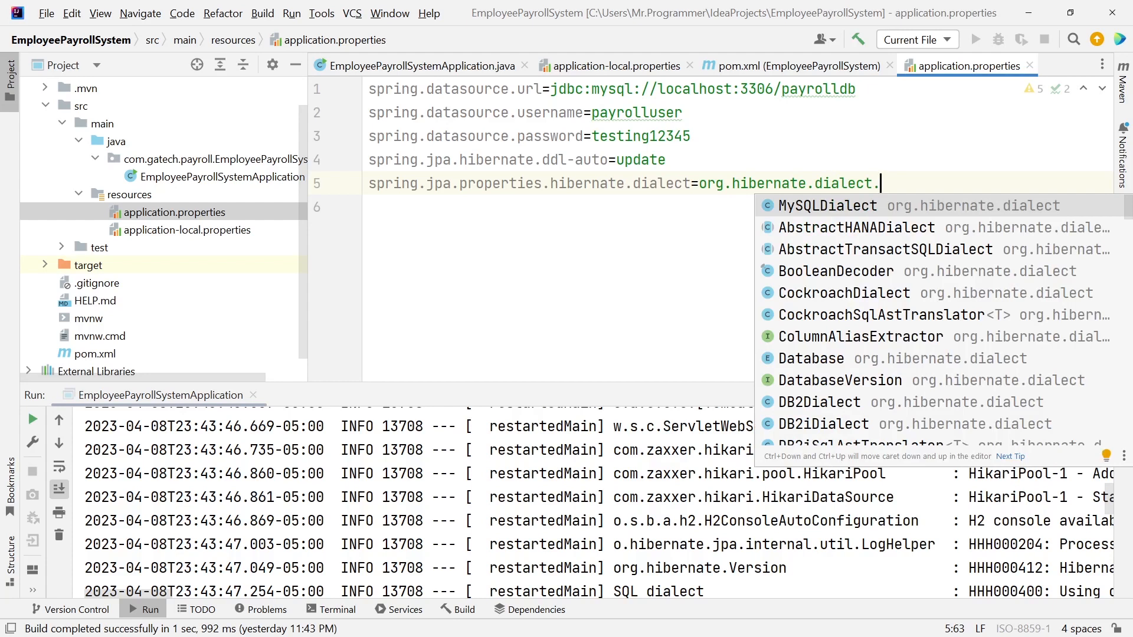
key("Return")
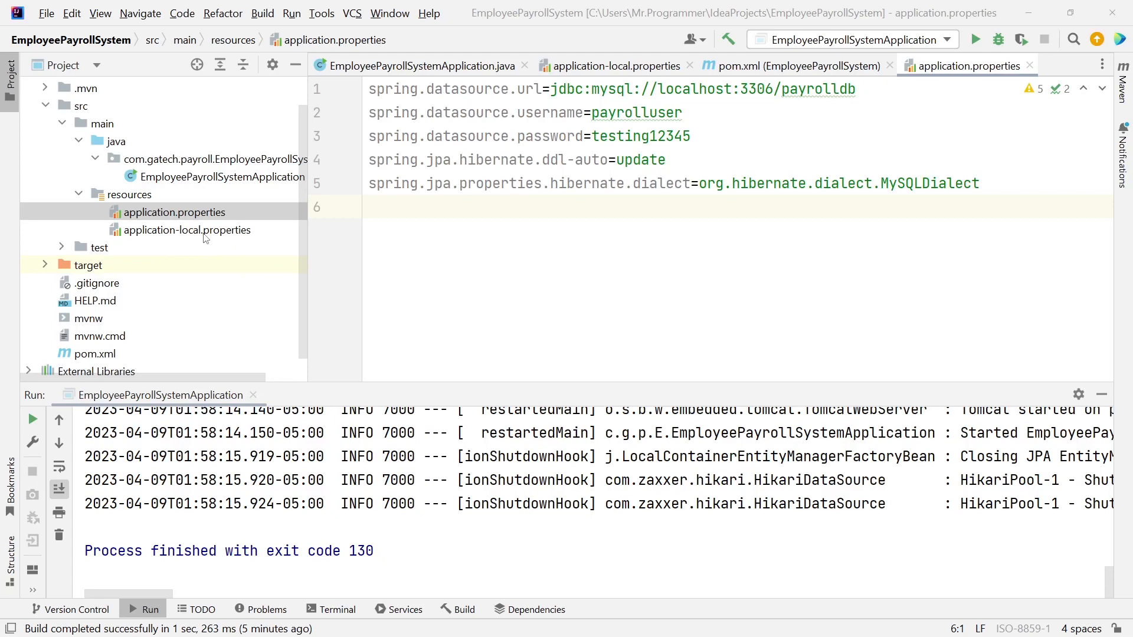
In Edit Configurations, set Program arguments to --spring.profiles.active=local and apply.
left_click(912, 42)
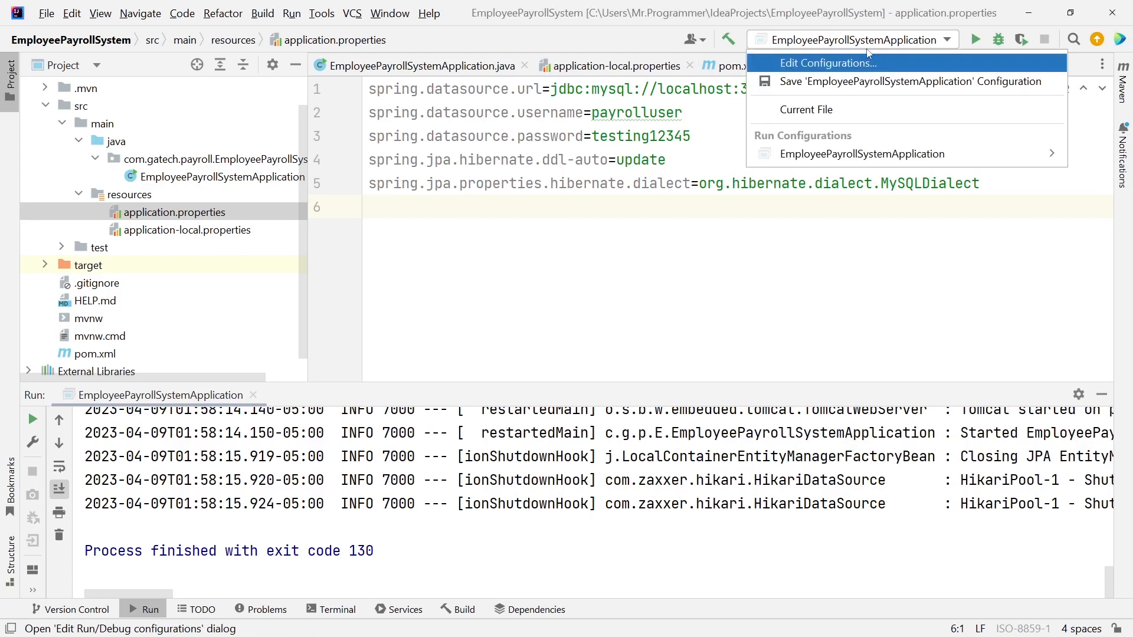
left_click(825, 68)
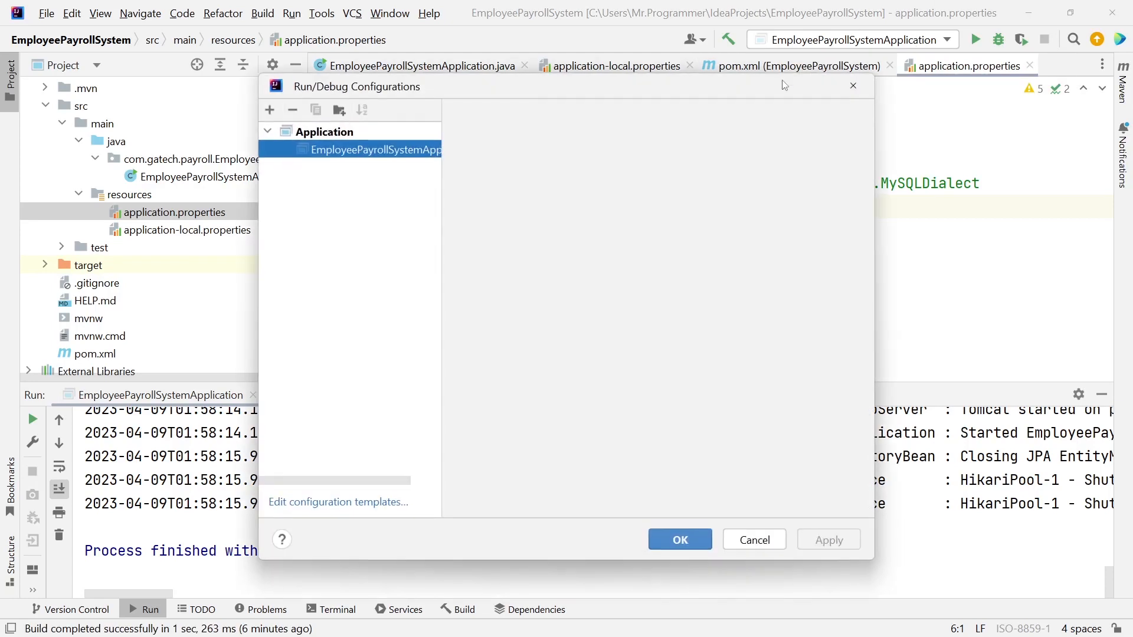
left_click(508, 266)
type("--spring")
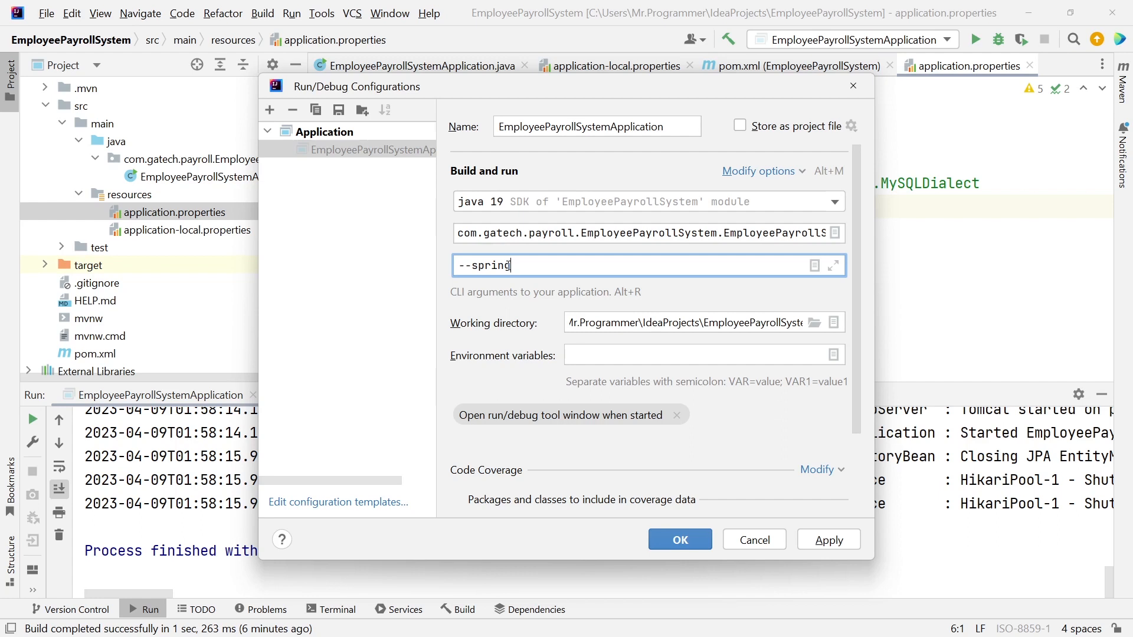
type(".profiles.active=local")
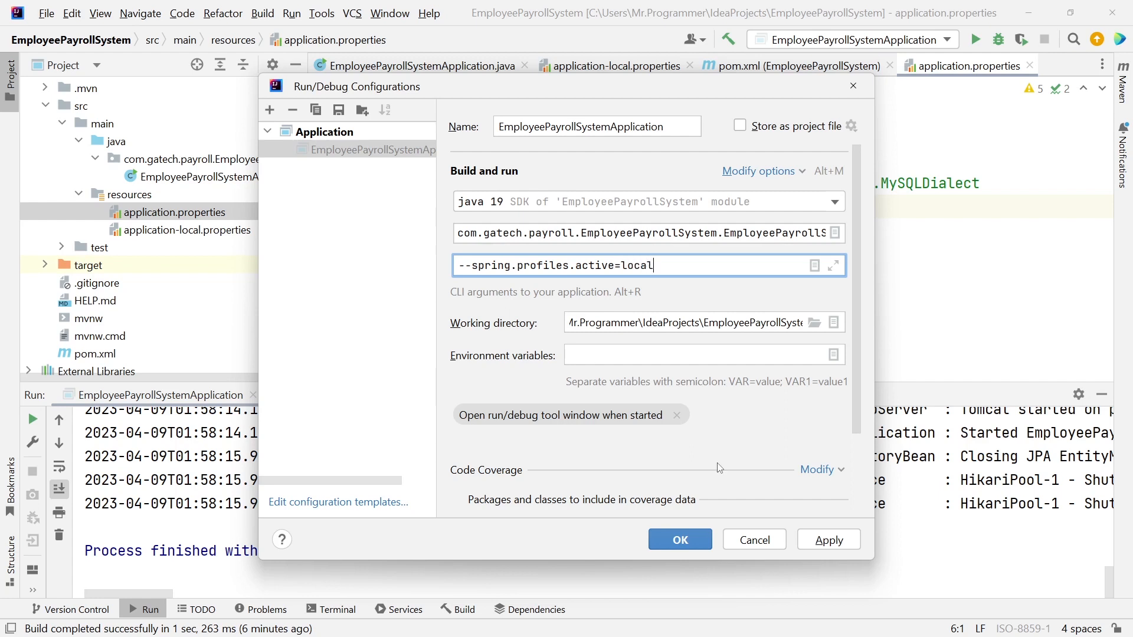
left_click(829, 540)
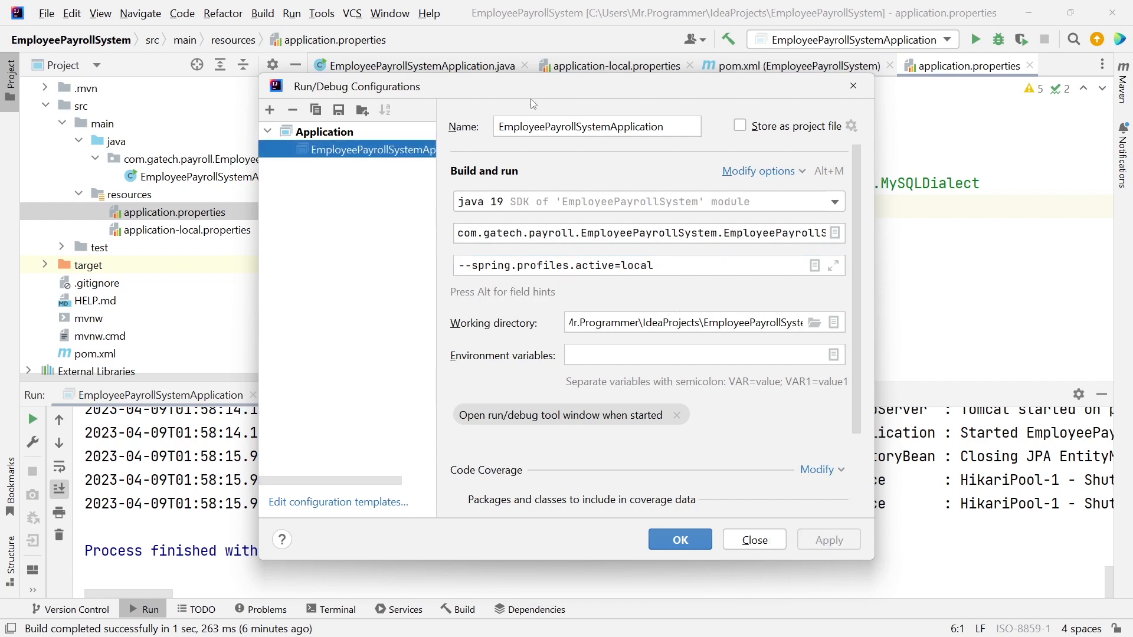
Move the configuration dialog aside and retype the =local part of the program arguments.
left_click_drag(518, 92, 581, 92)
left_click_drag(719, 265, 680, 265)
key("BackSpace")
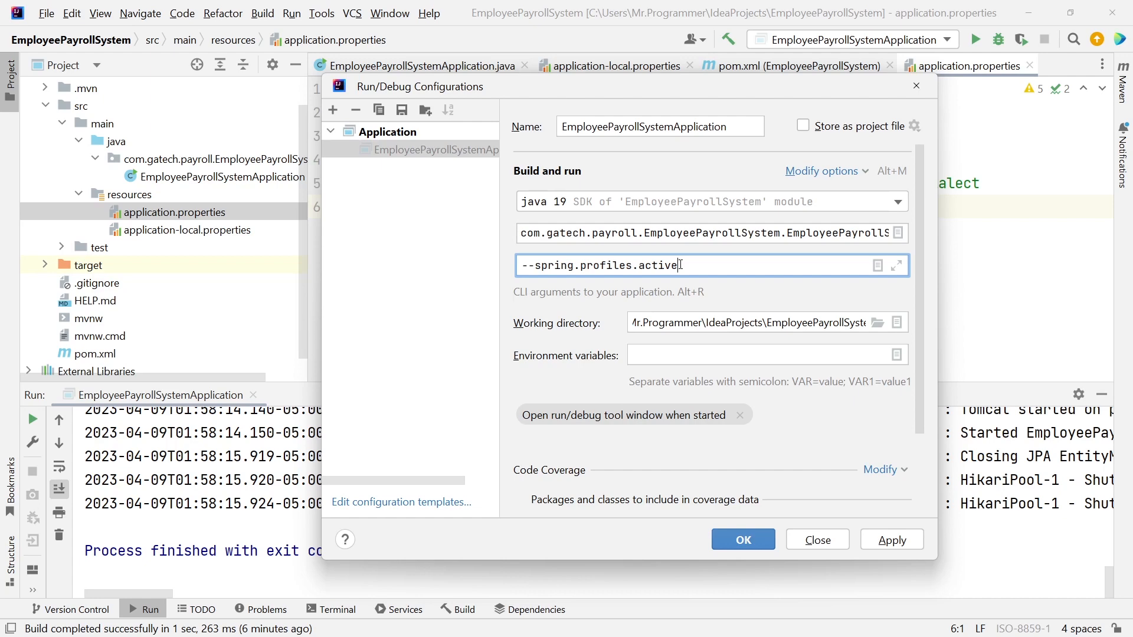
type("=local")
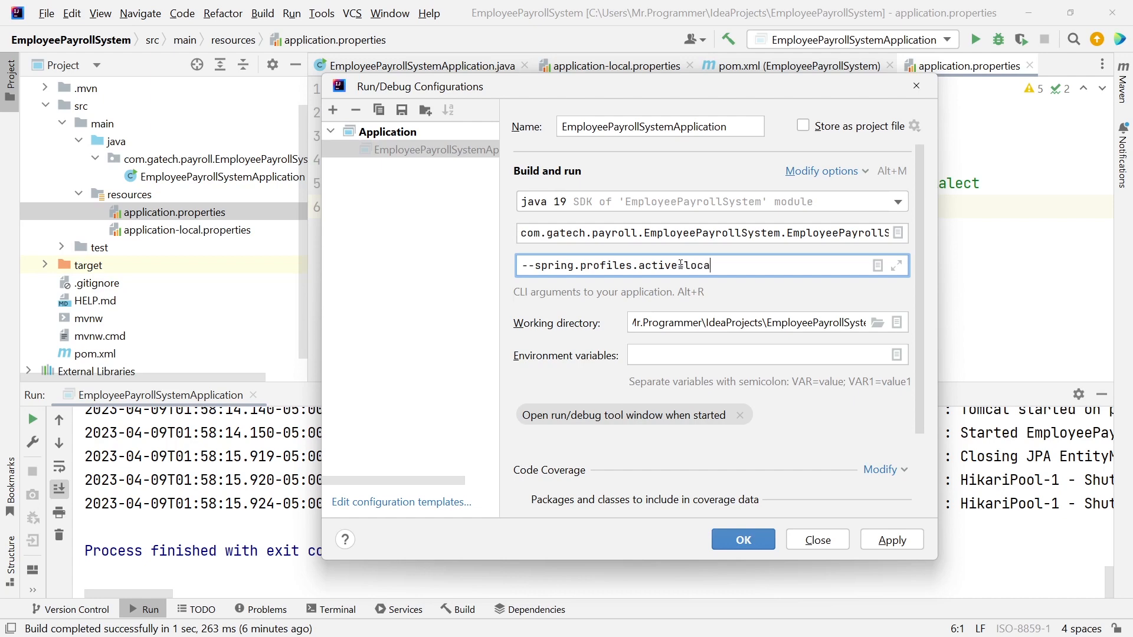